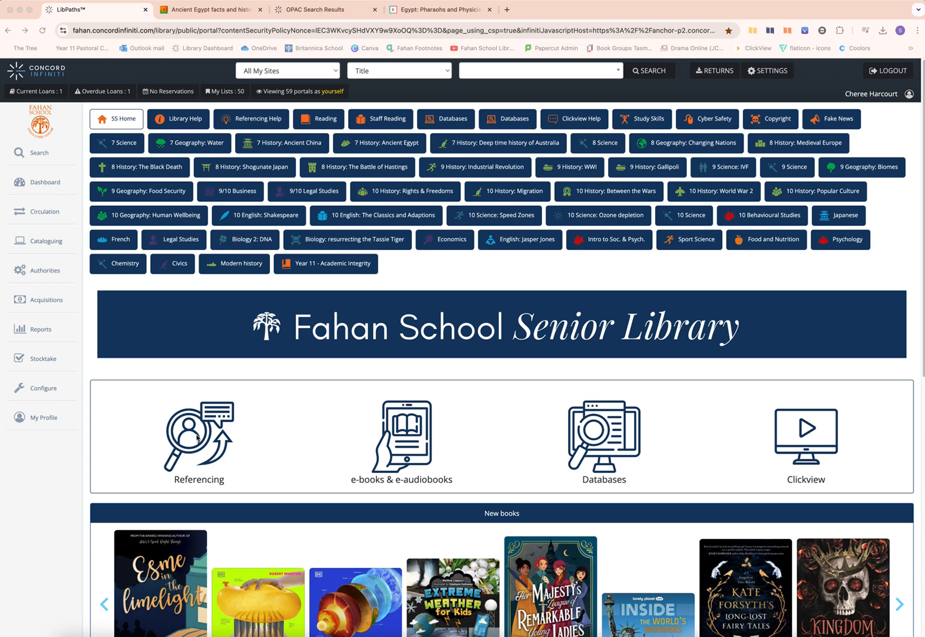
- Open CiteMaker from the library portal's Referencing link, sign in through School Login and cancel the Save As prompt
click(195, 433)
click(195, 435)
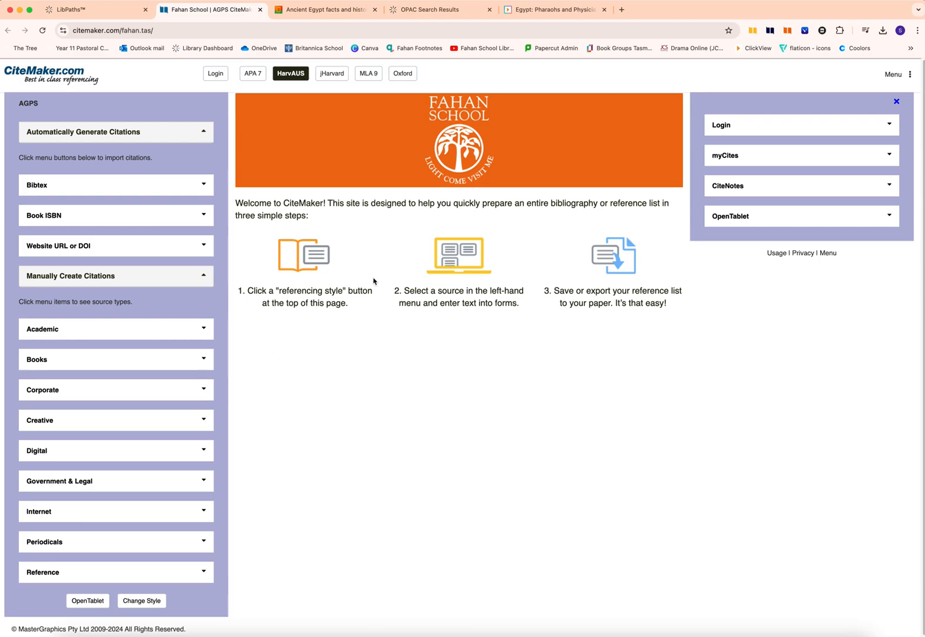
click(727, 128)
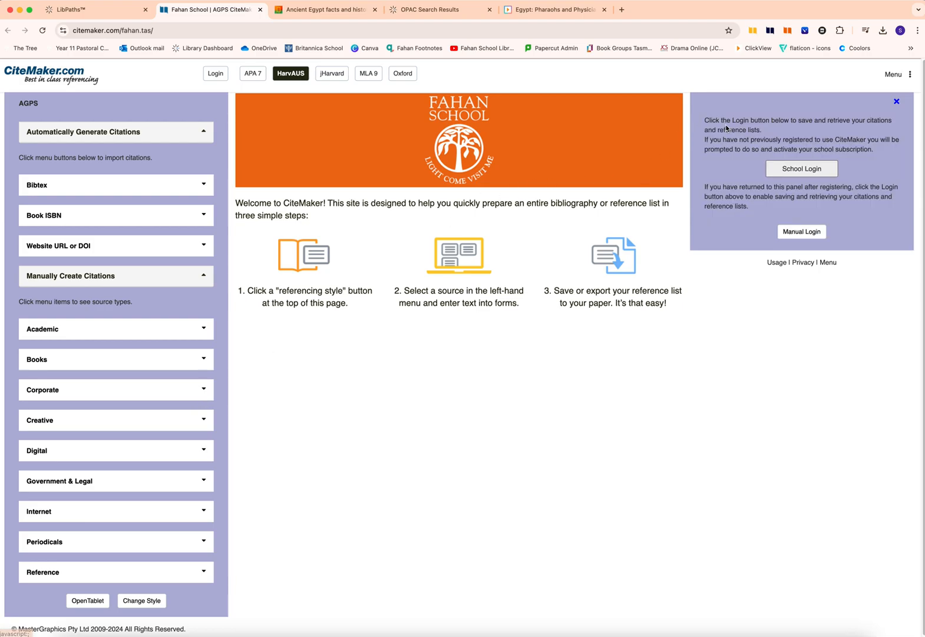
click(814, 173)
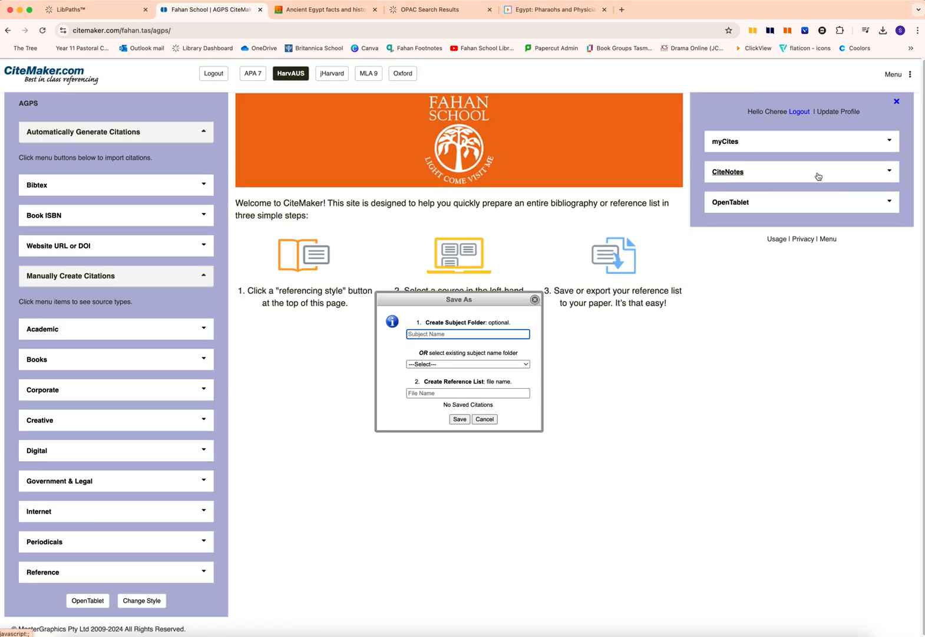
click(484, 419)
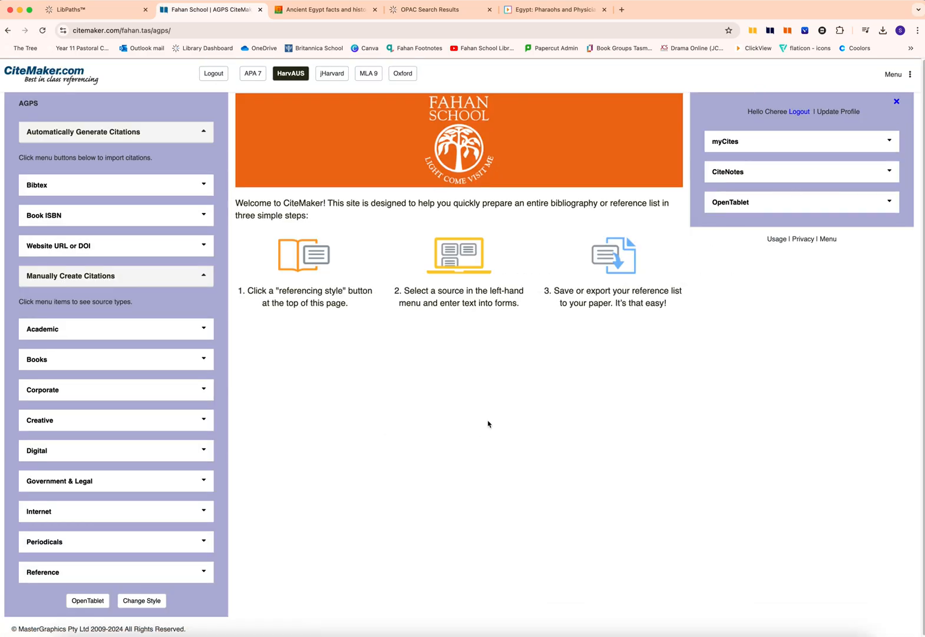
- Collapse the manual citation section and open the Website URL or DOI form for automatically generated citations
click(204, 131)
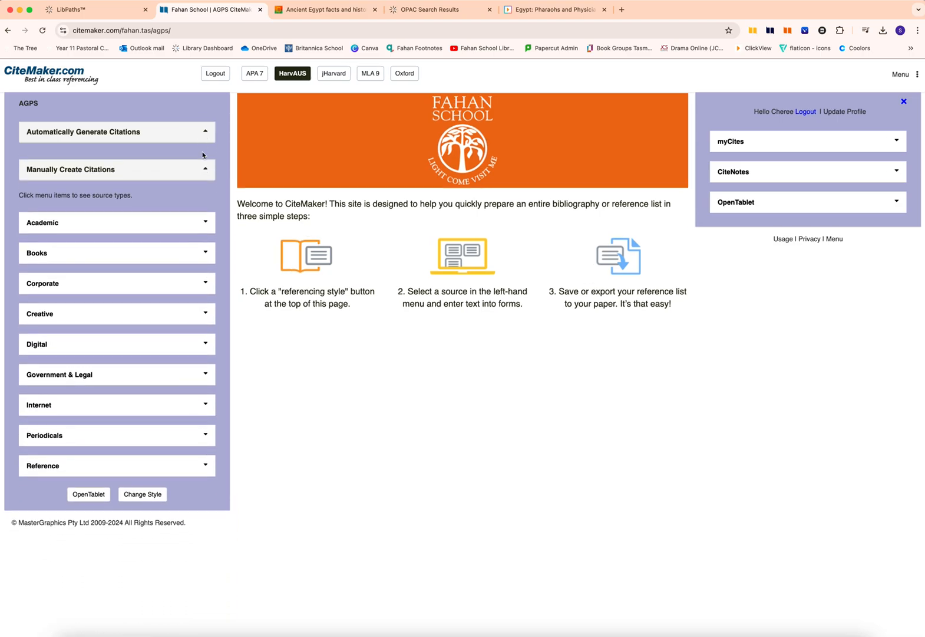
click(207, 166)
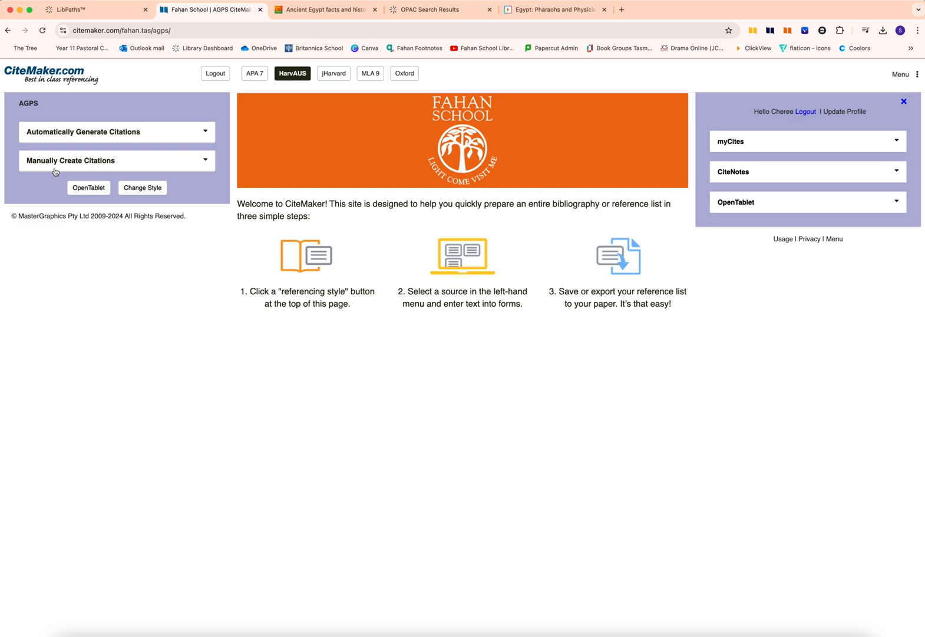
click(176, 134)
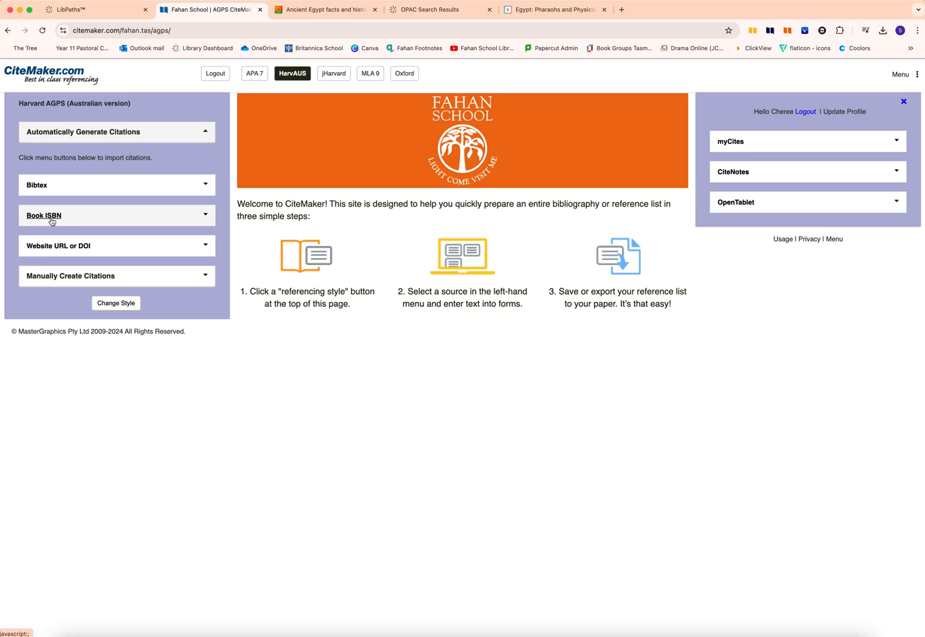
click(60, 248)
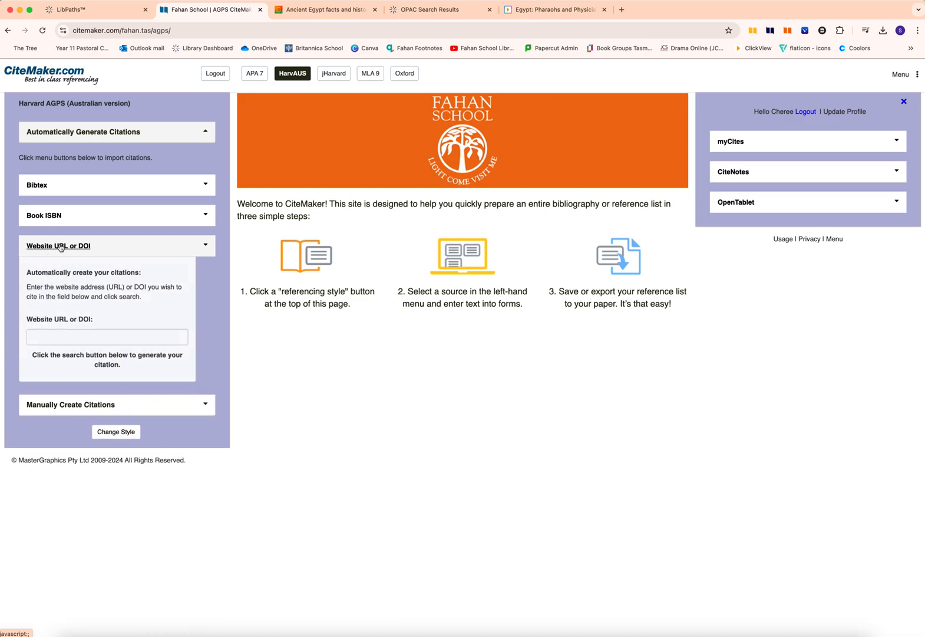
click(37, 337)
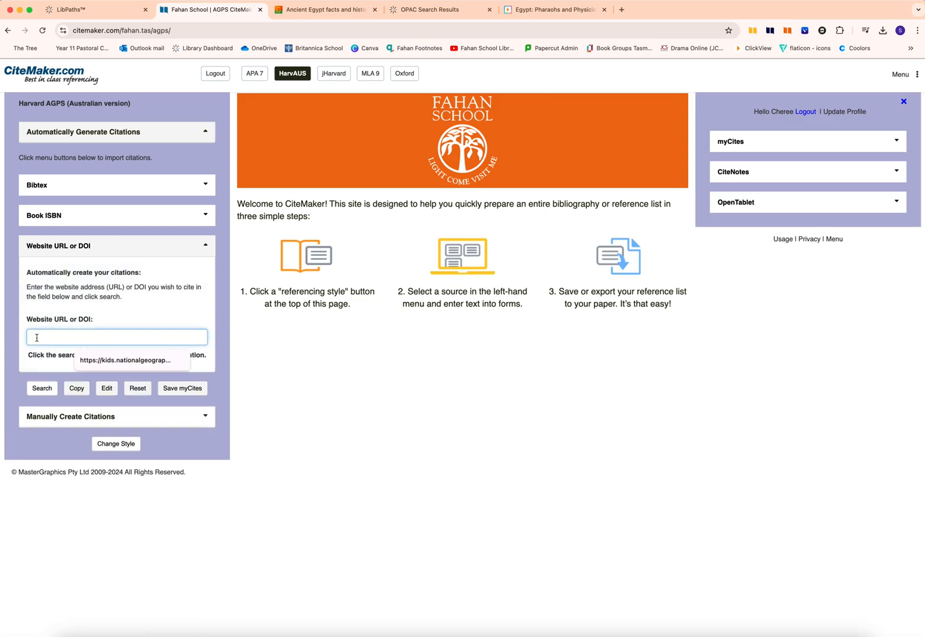
click(326, 9)
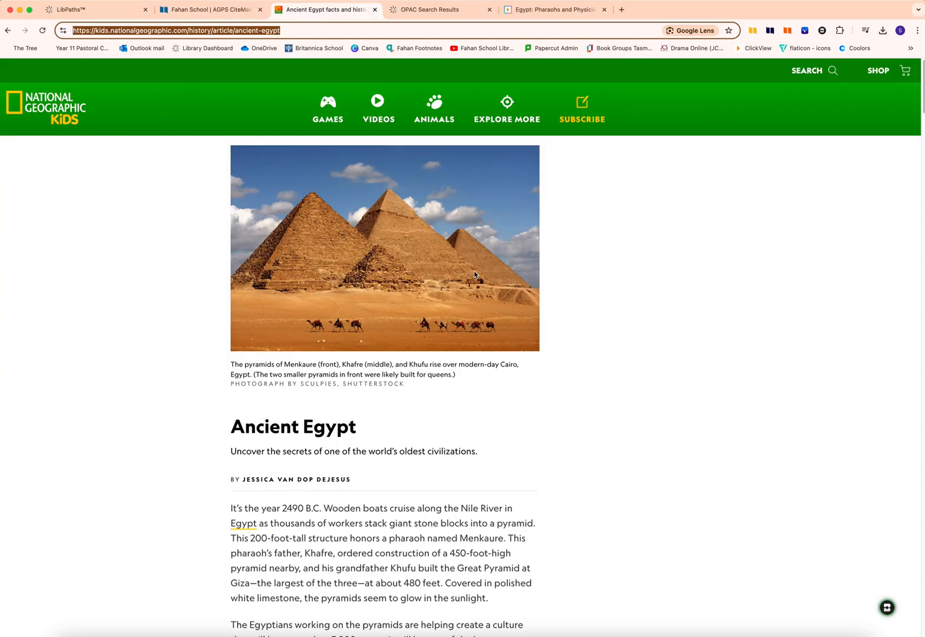
click(582, 272)
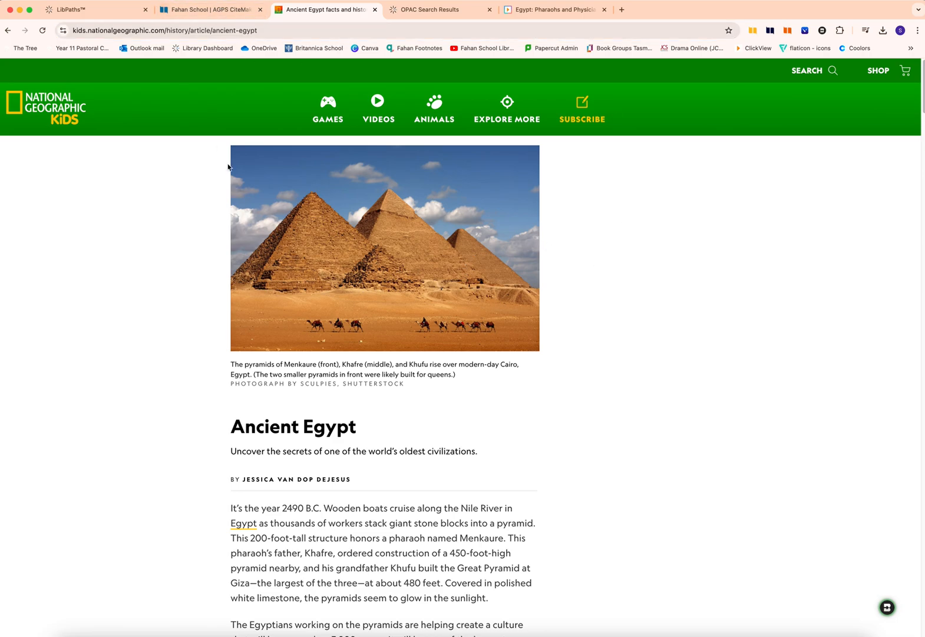
click(263, 30)
key(super+c)
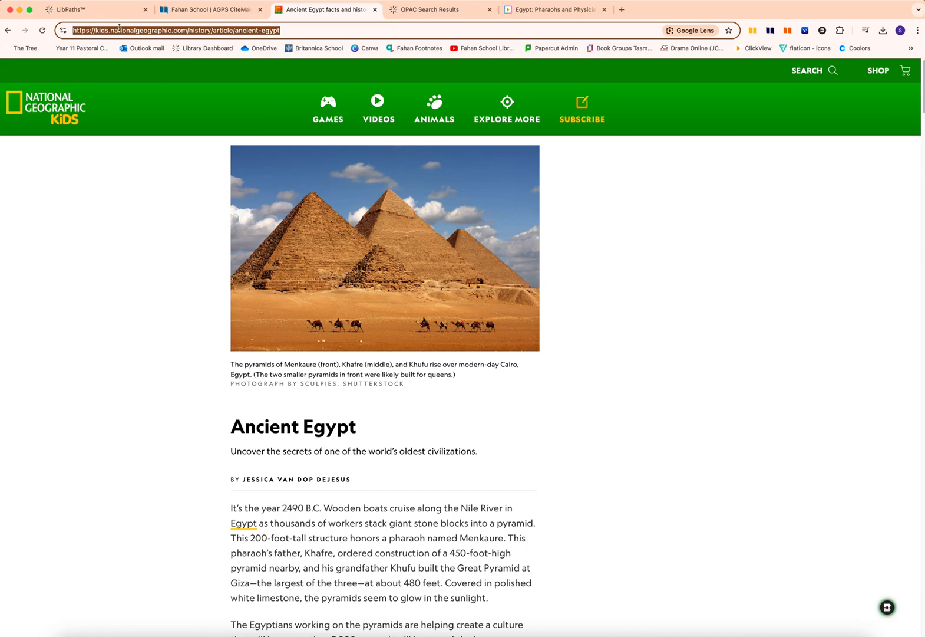
click(195, 10)
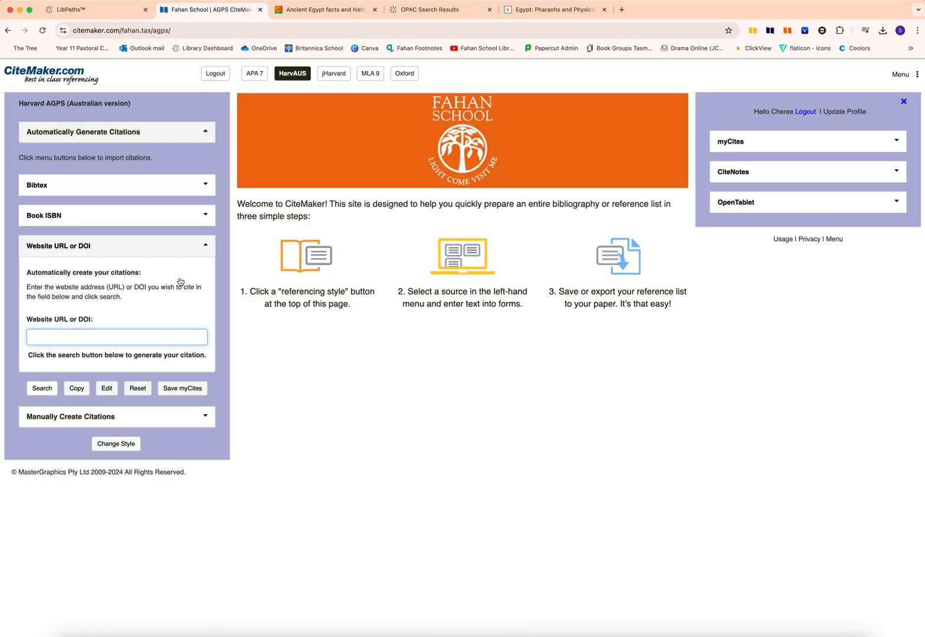
key(super+v)
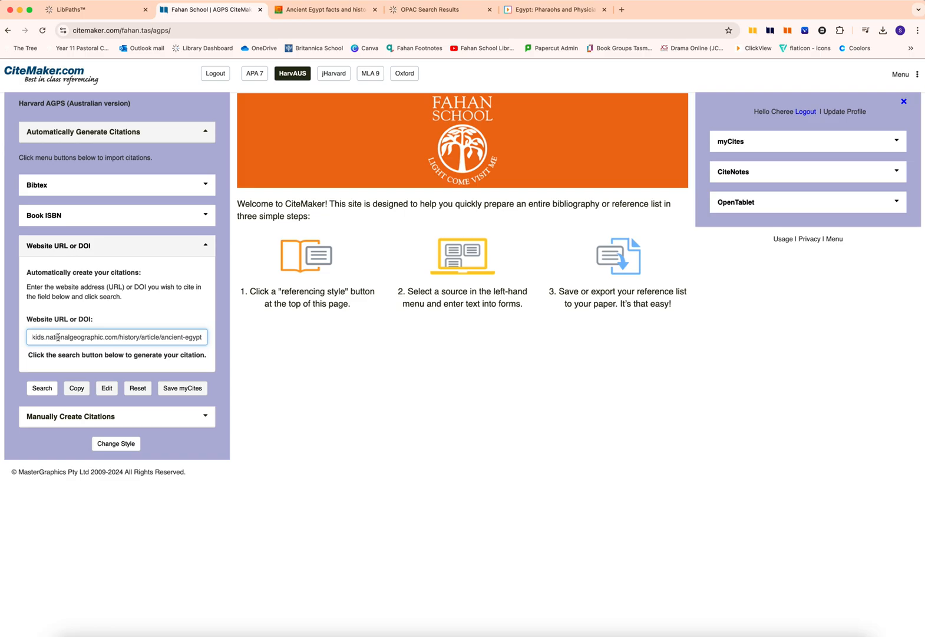
click(47, 389)
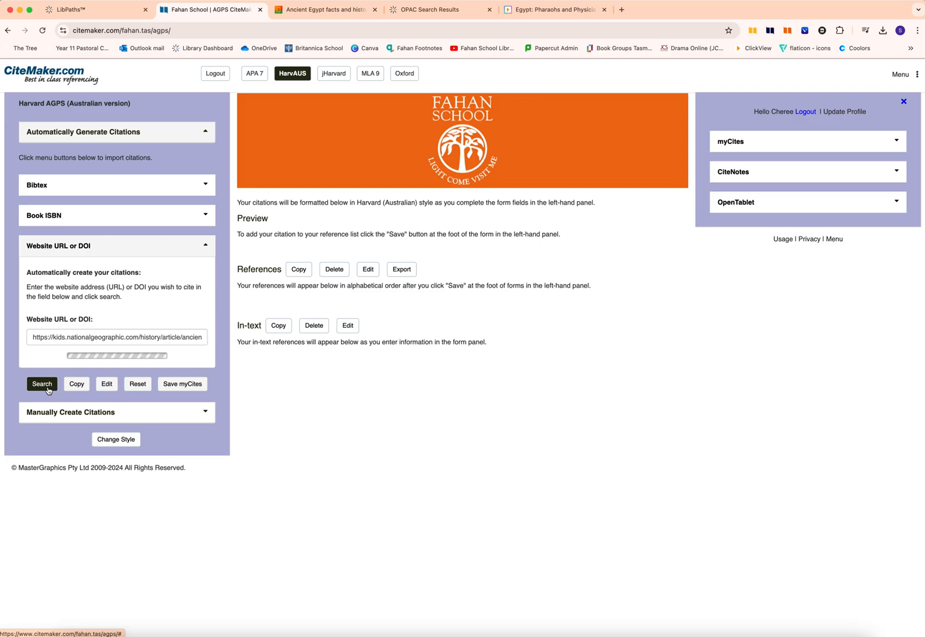
- Review the generated author, year, title and publisher fields, the reference preview and the bracketed in-text citation
click(85, 285)
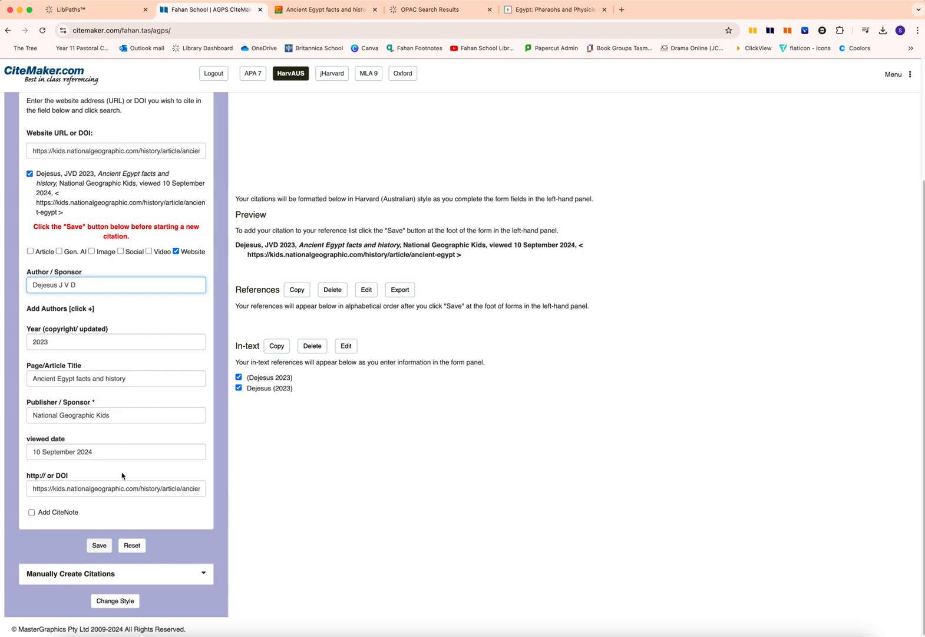
click(89, 341)
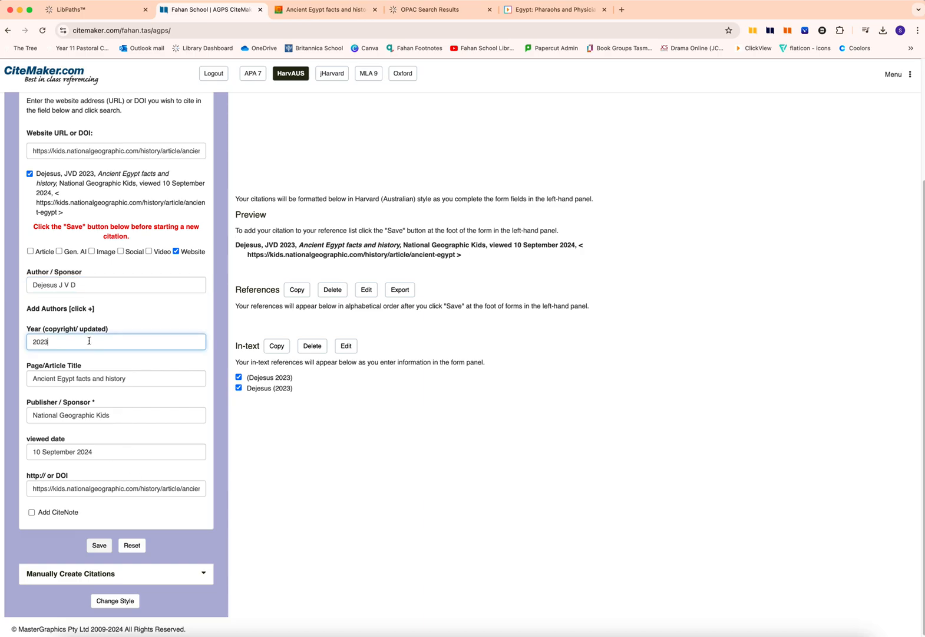
click(135, 378)
click(118, 418)
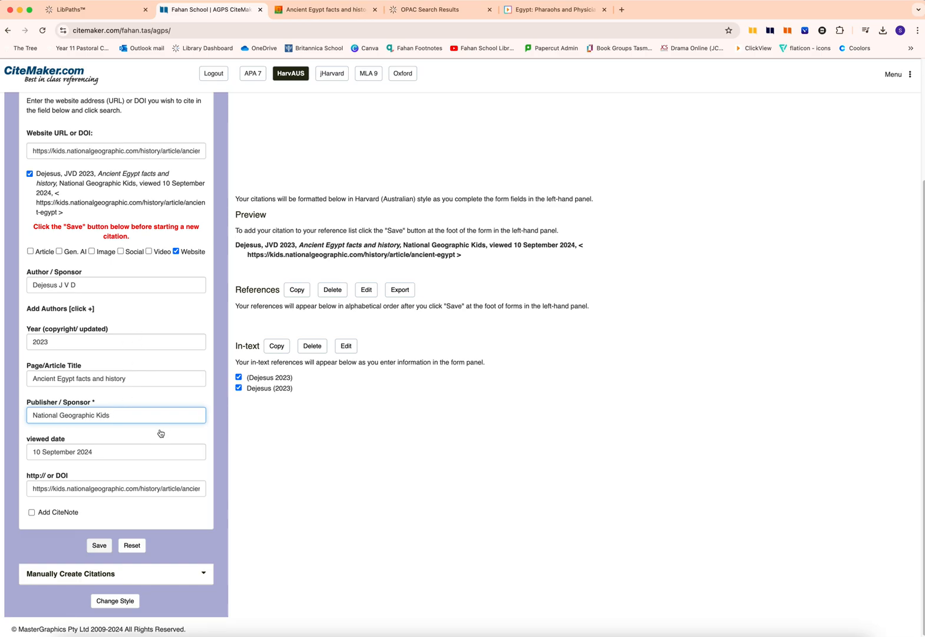
drag(236, 244, 480, 255)
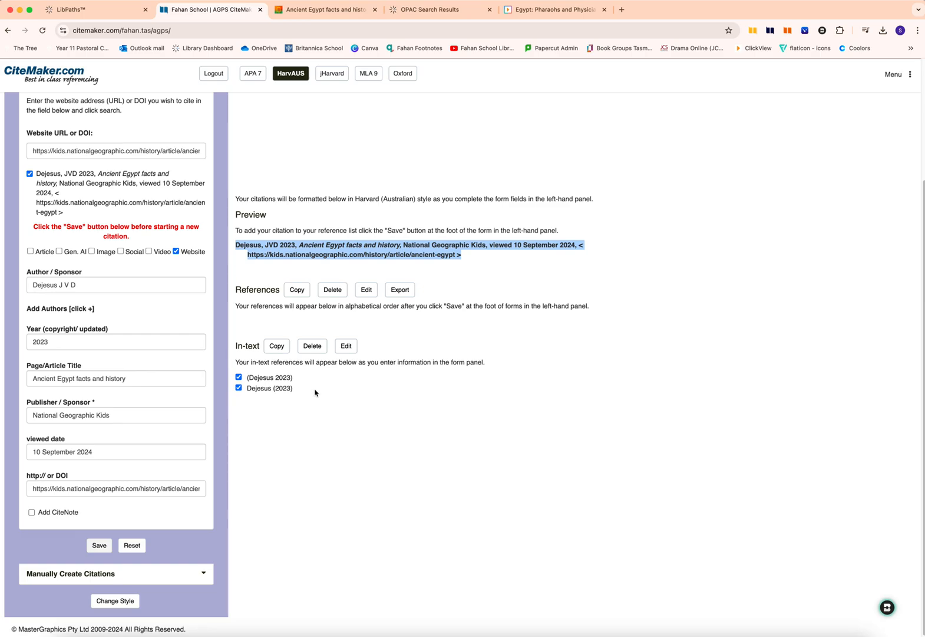
drag(300, 379, 245, 378)
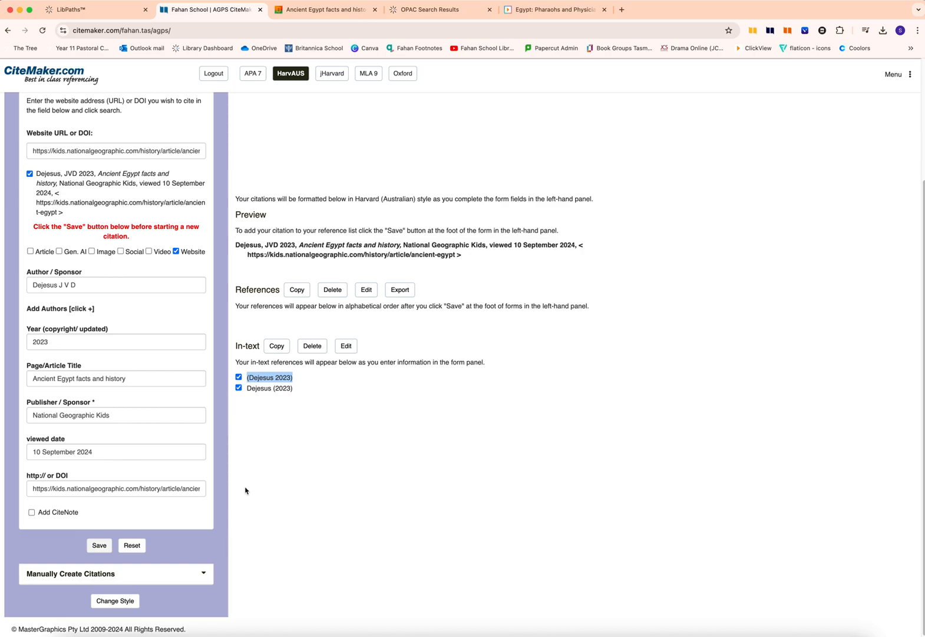
drag(239, 245, 485, 261)
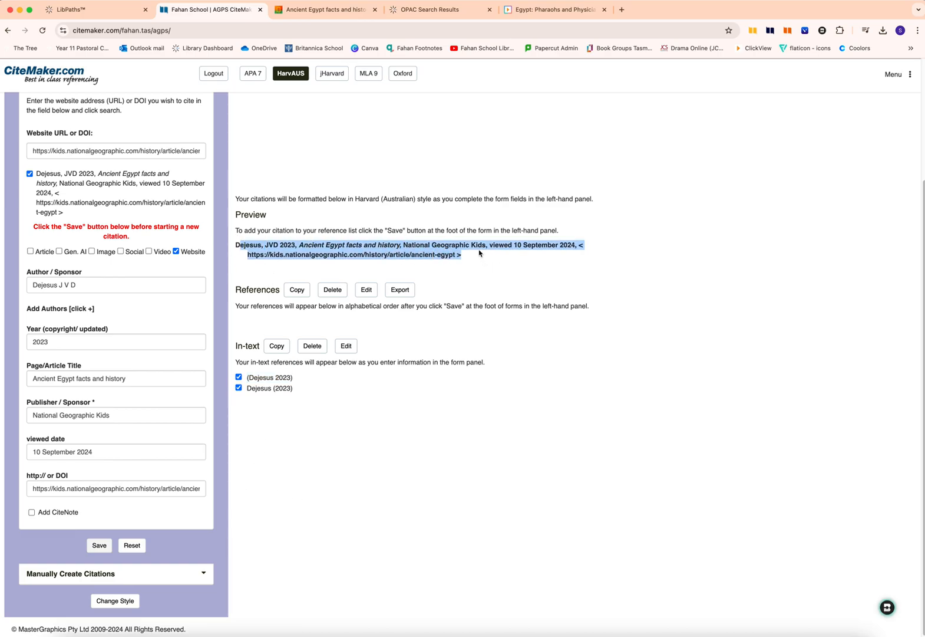
- Save the website citation and choose the existing History and Geography subject folder for it
click(206, 547)
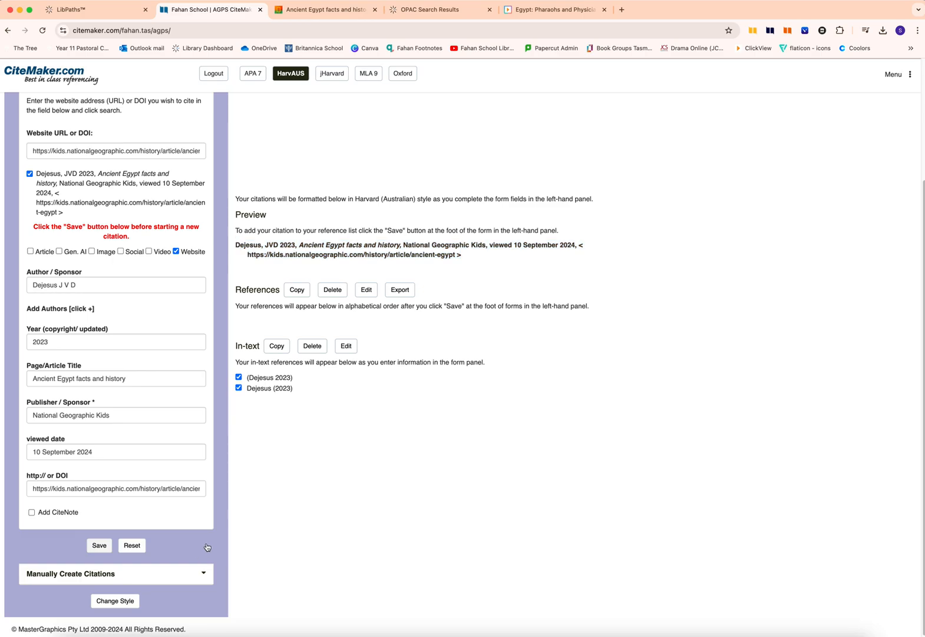
click(100, 545)
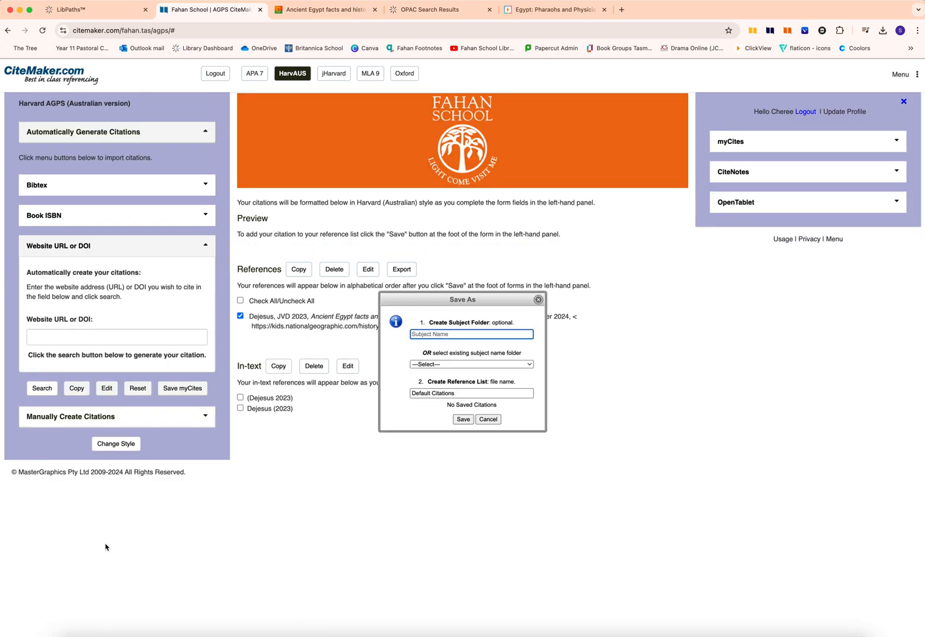
click(529, 364)
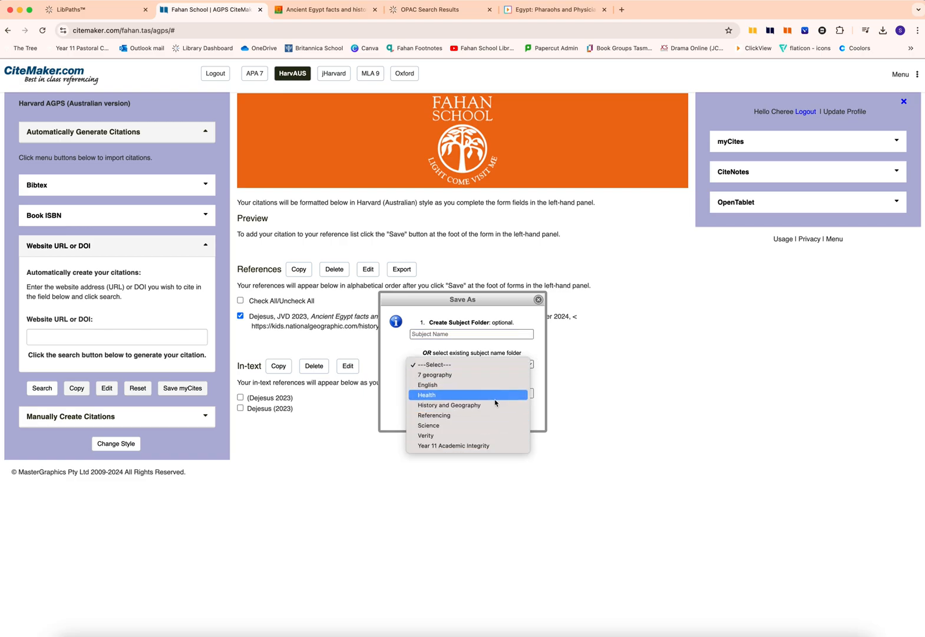
click(507, 346)
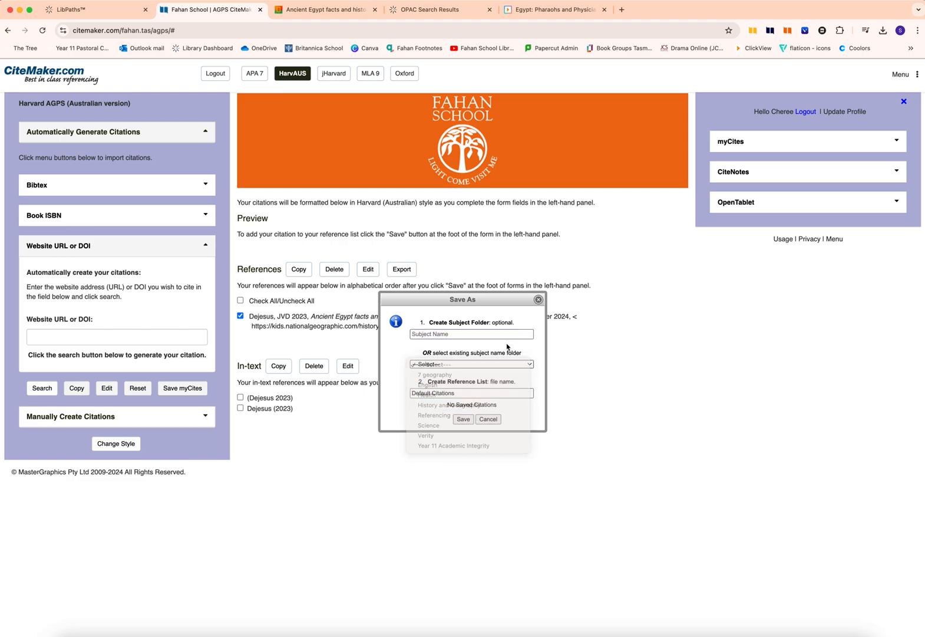
click(452, 334)
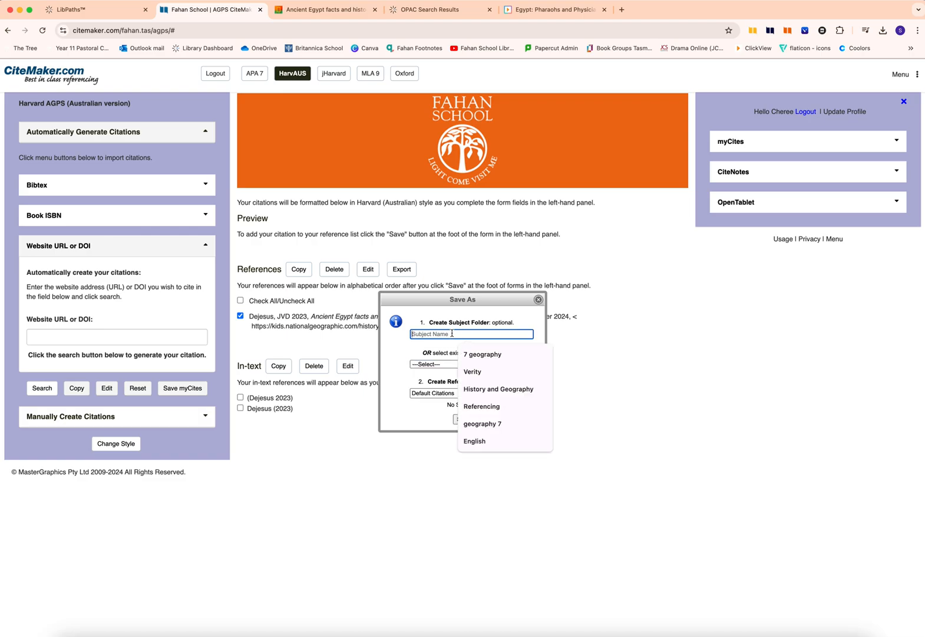
click(419, 347)
click(529, 366)
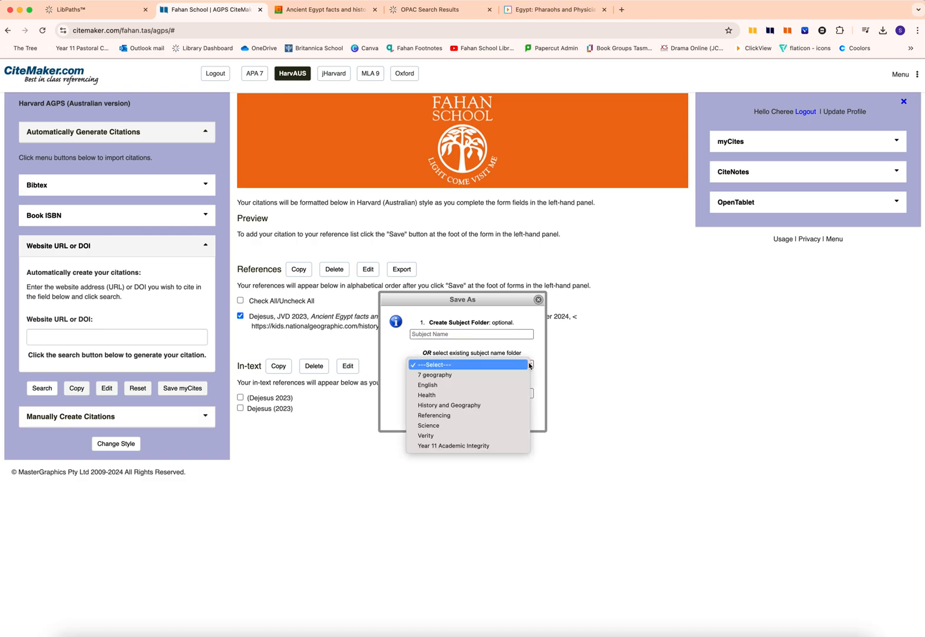
click(504, 406)
- Name the reference list "ancient egypt" and save the citation in it
click(446, 393)
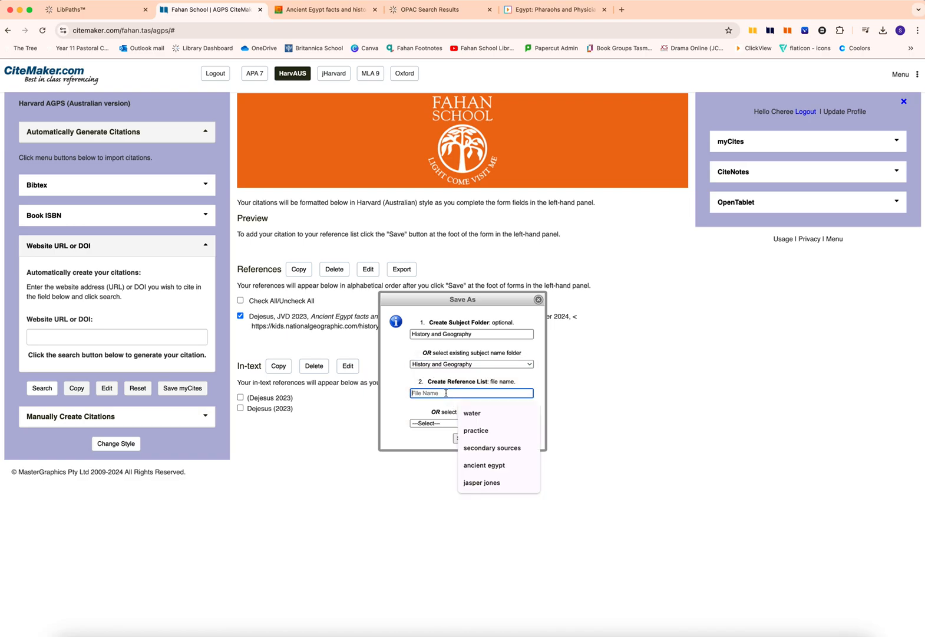
text(ancient egypt)
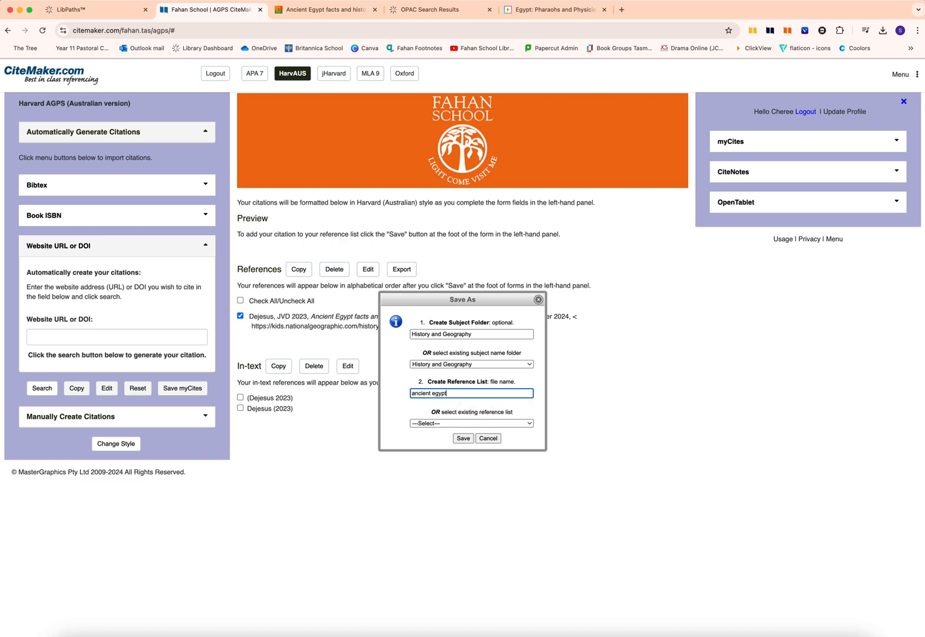
click(461, 438)
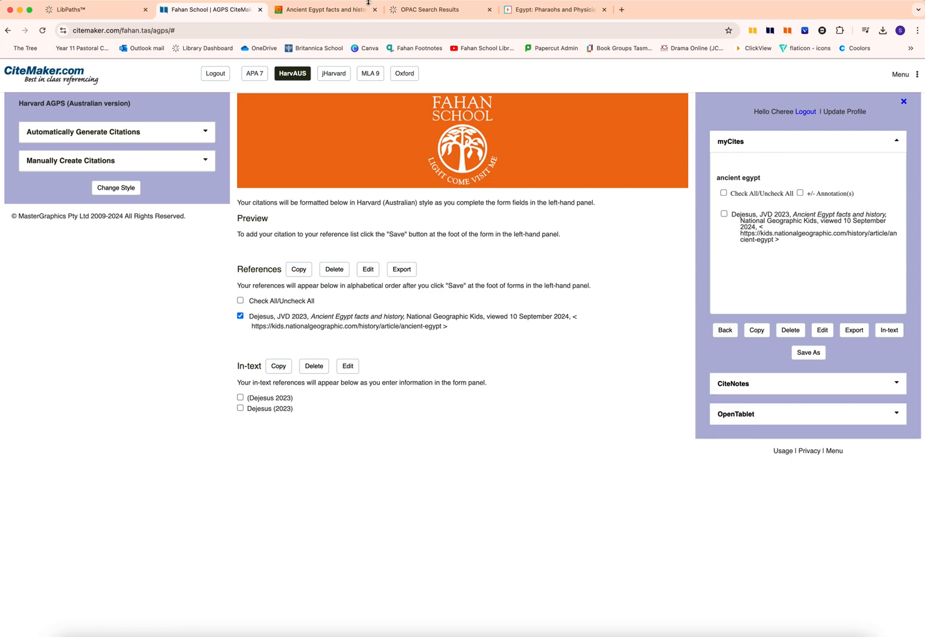
click(414, 10)
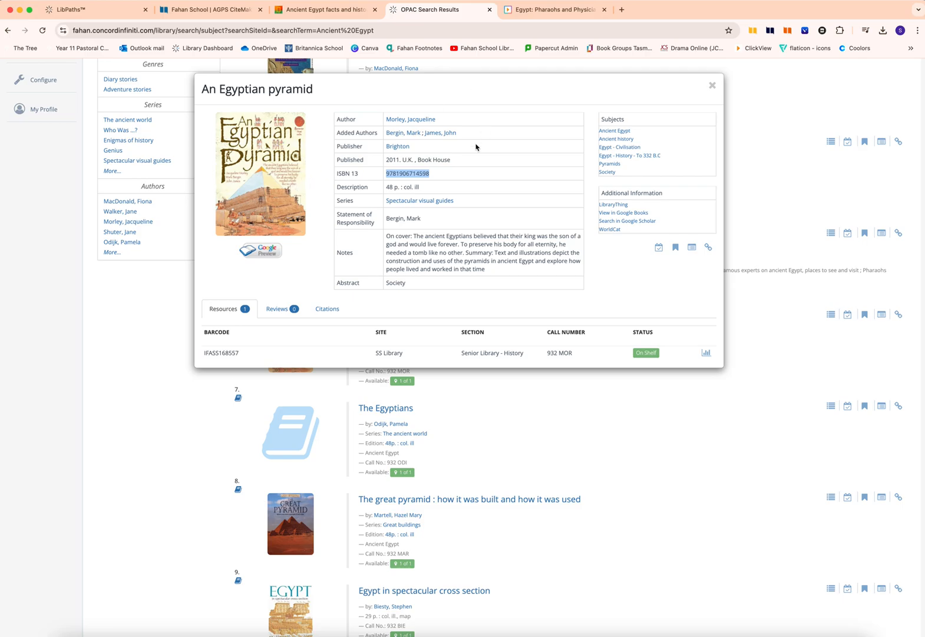
click(430, 175)
drag(429, 175, 387, 174)
key(super+c)
click(206, 10)
click(99, 134)
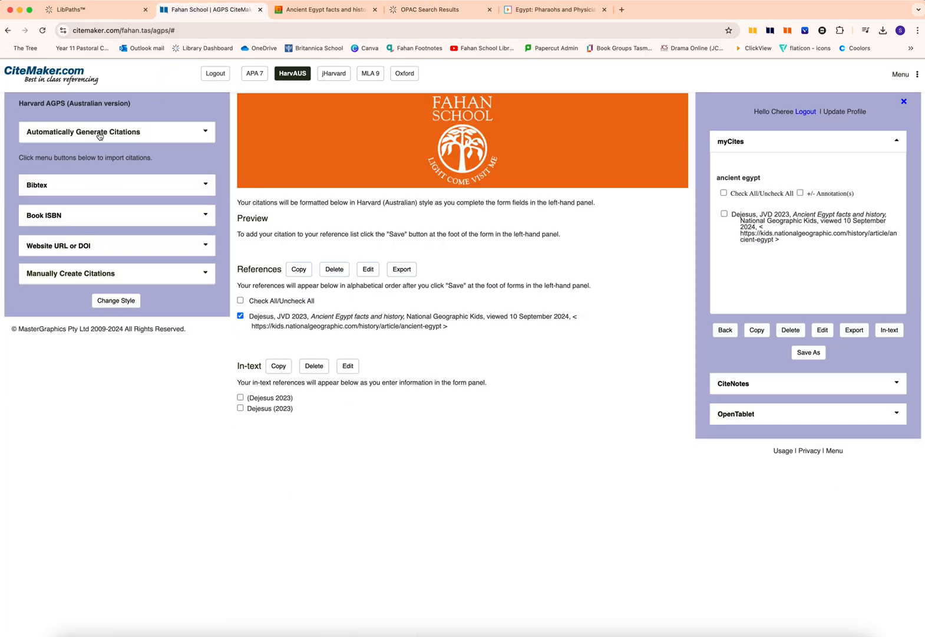
click(42, 216)
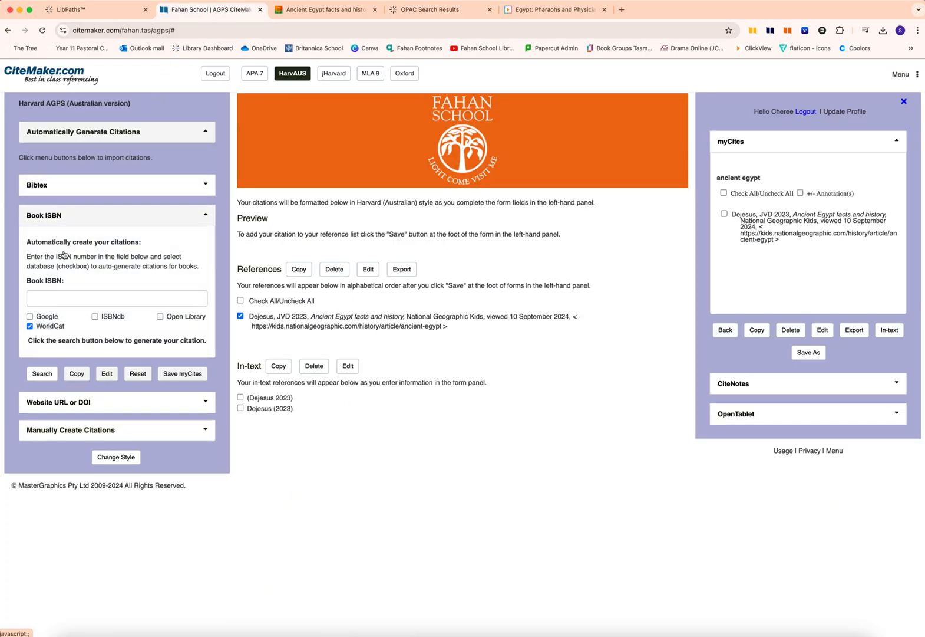
click(43, 297)
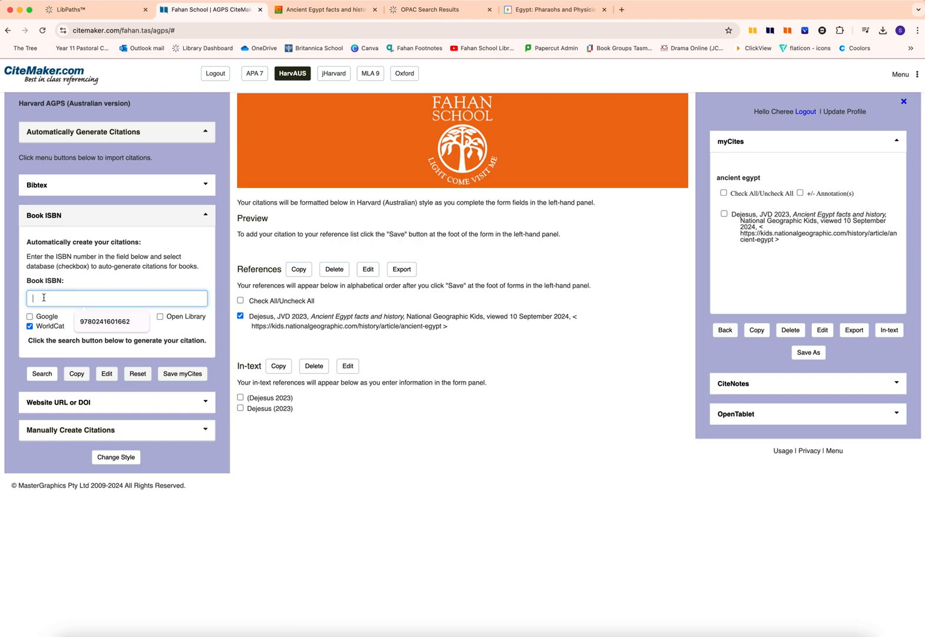
key(super+v)
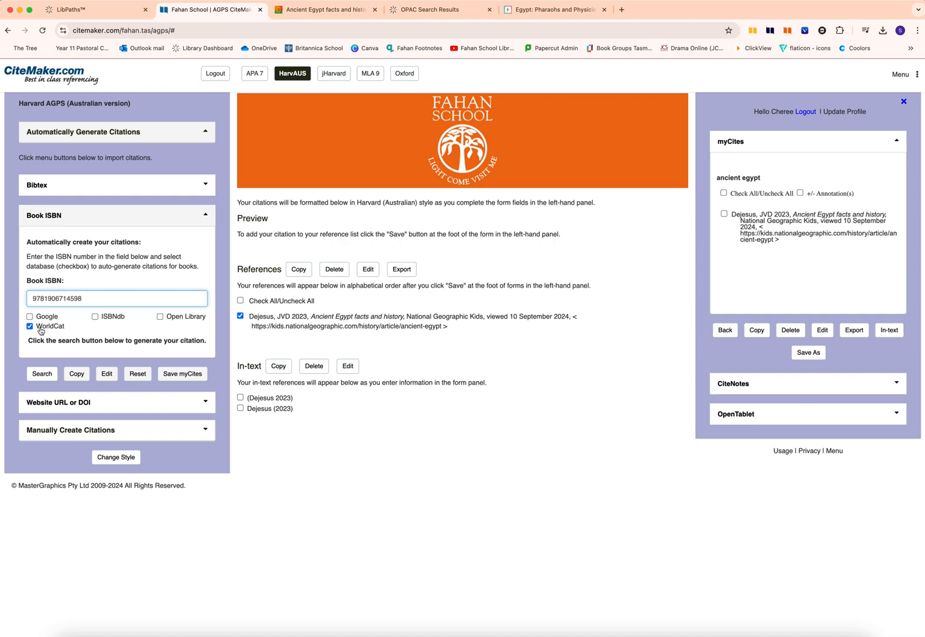
click(43, 373)
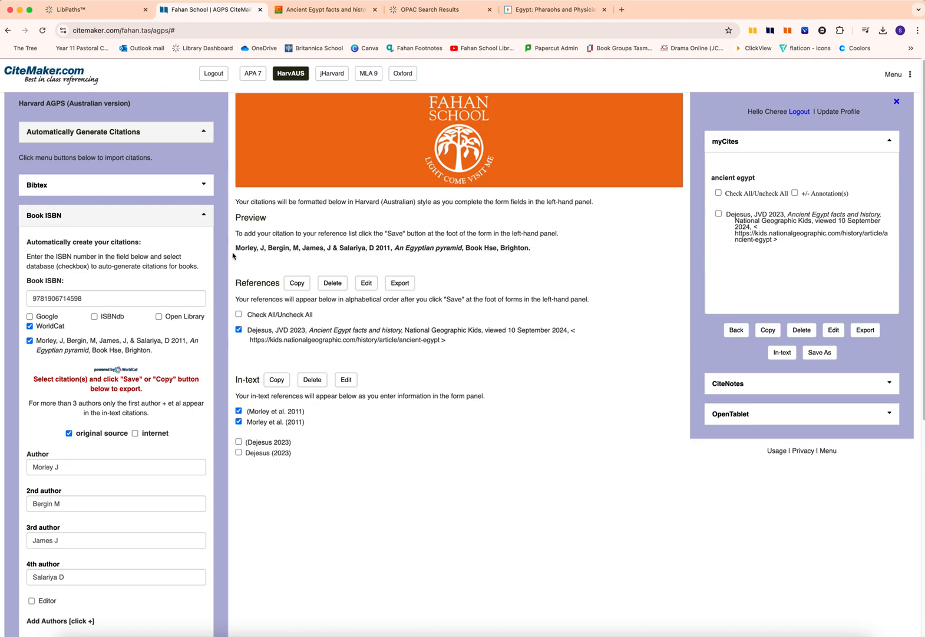
- Review the generated author, year, title and publisher fields of the book, its reference preview and its bracketed in-text citation
scroll(144, 395, down, 3)
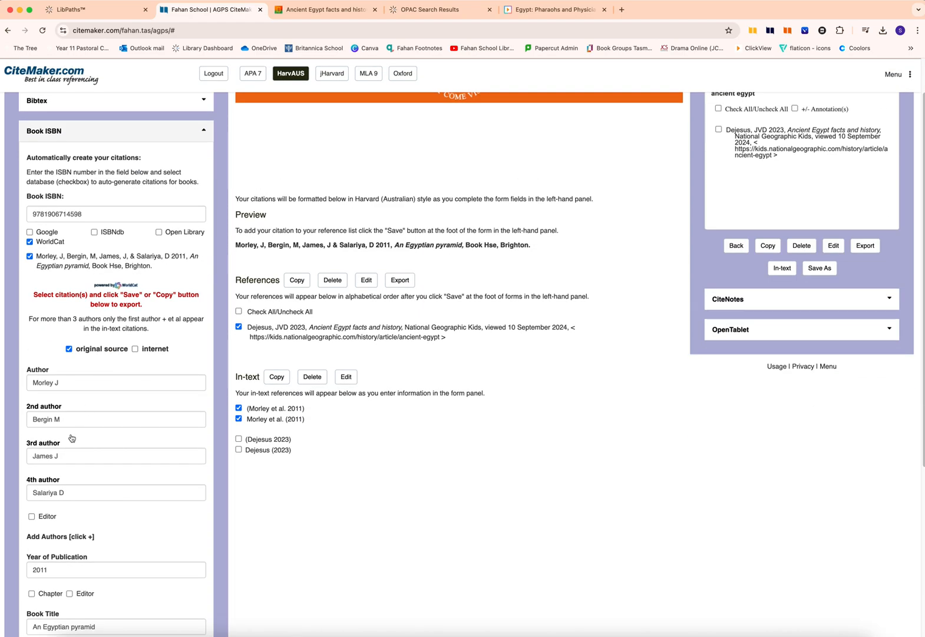
click(96, 383)
click(90, 421)
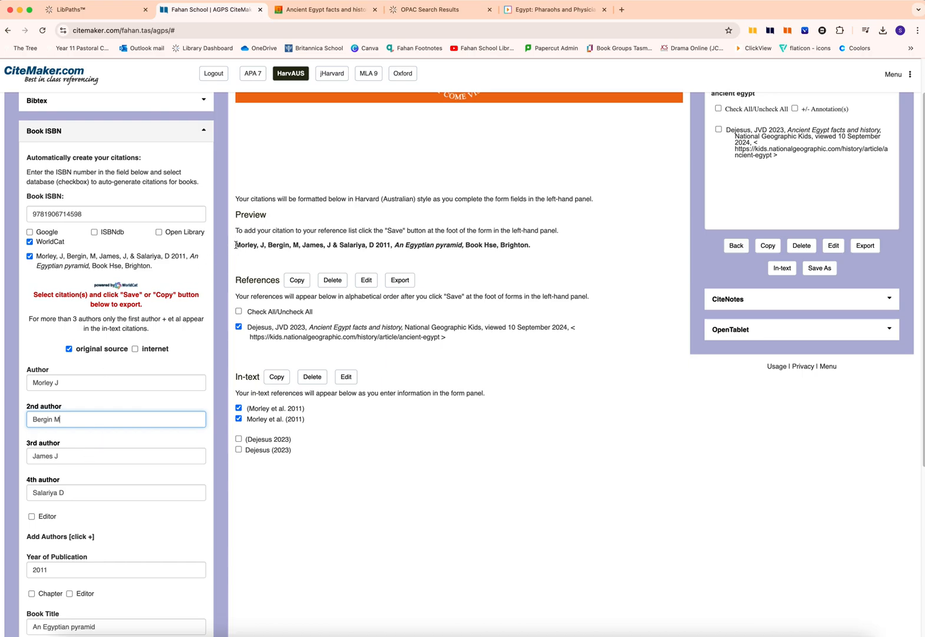
drag(235, 246, 444, 255)
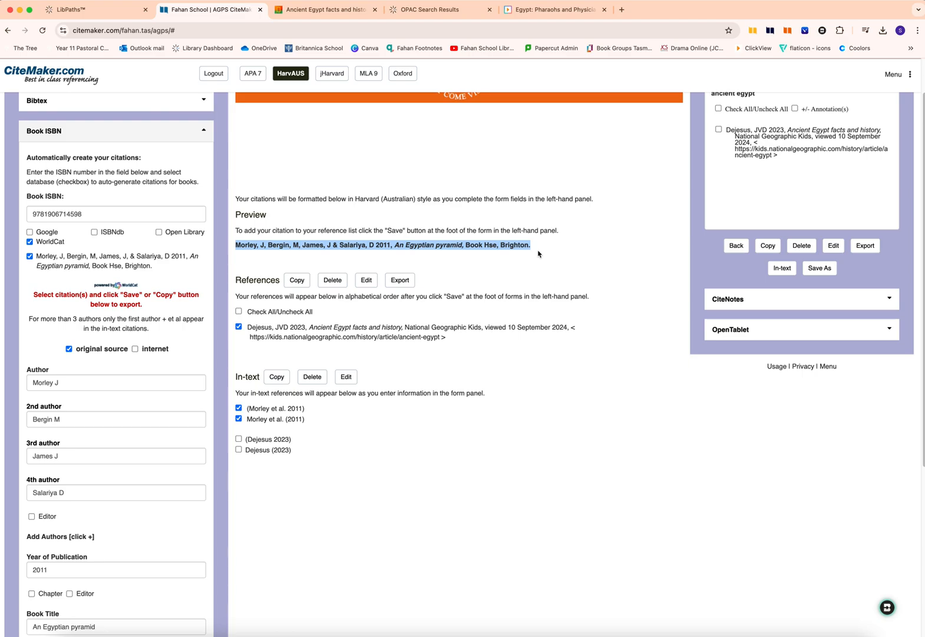
drag(305, 408, 248, 412)
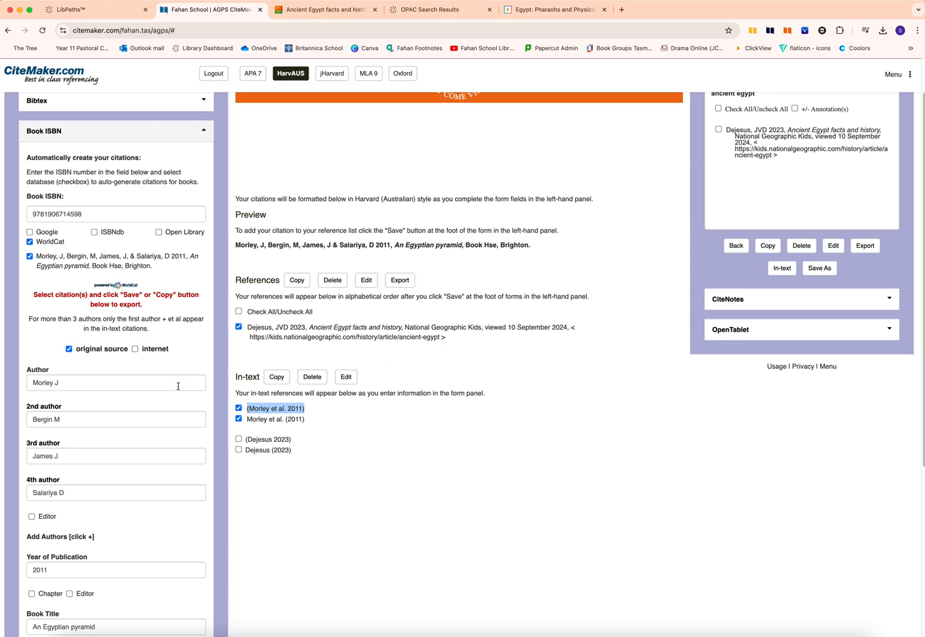
scroll(179, 390, down, 3)
scroll(180, 389, down, 3)
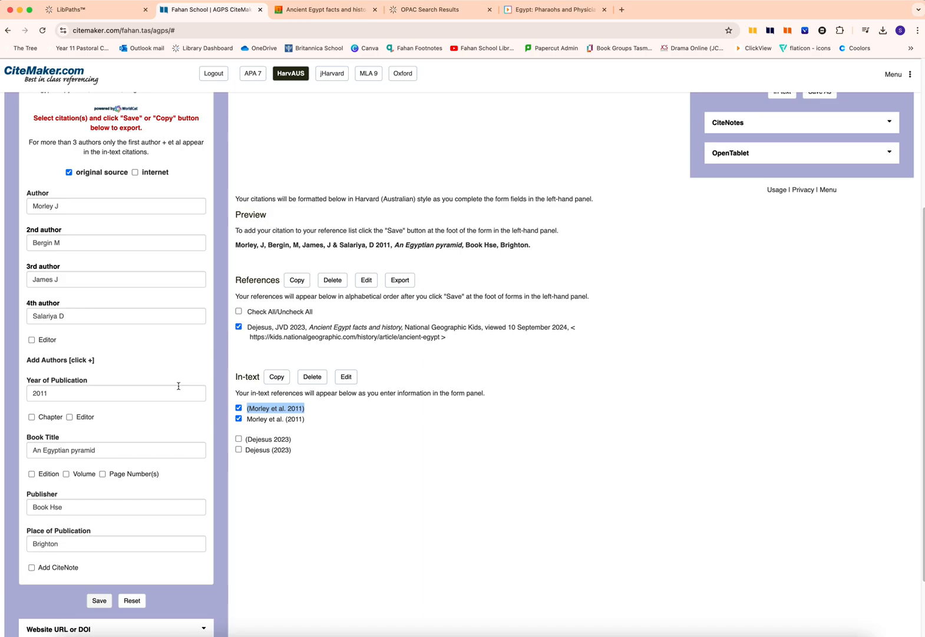
scroll(178, 386, down, 1)
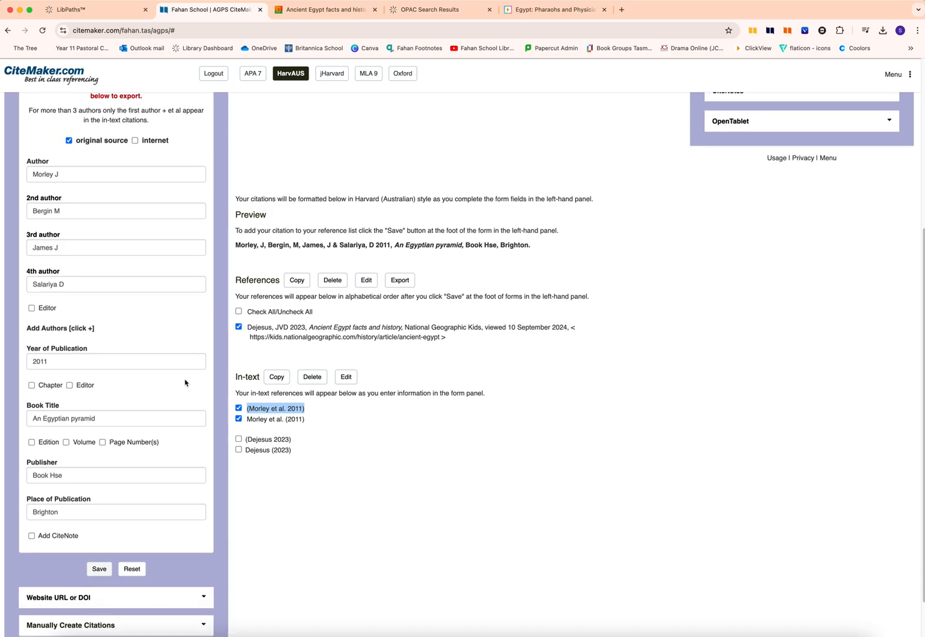
drag(235, 244, 537, 250)
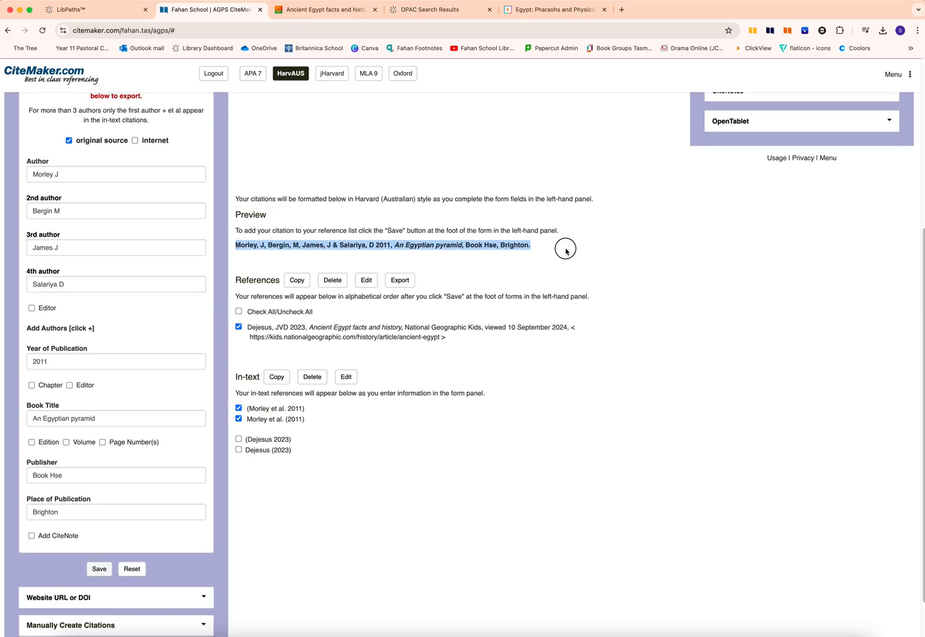
- Save the book citation in the existing "ancient egypt" reference list within the History and Geography subject folder
click(99, 568)
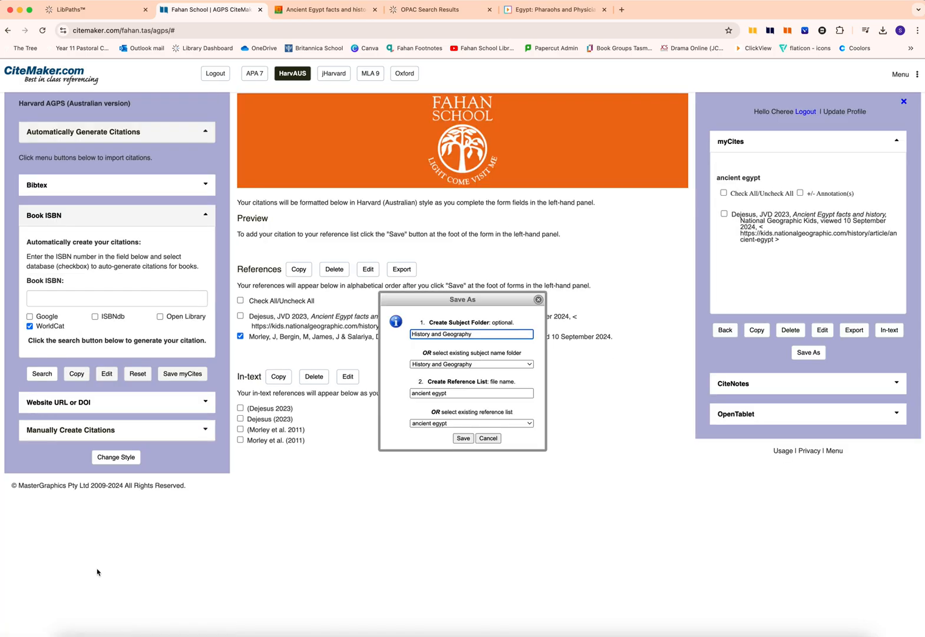
click(531, 364)
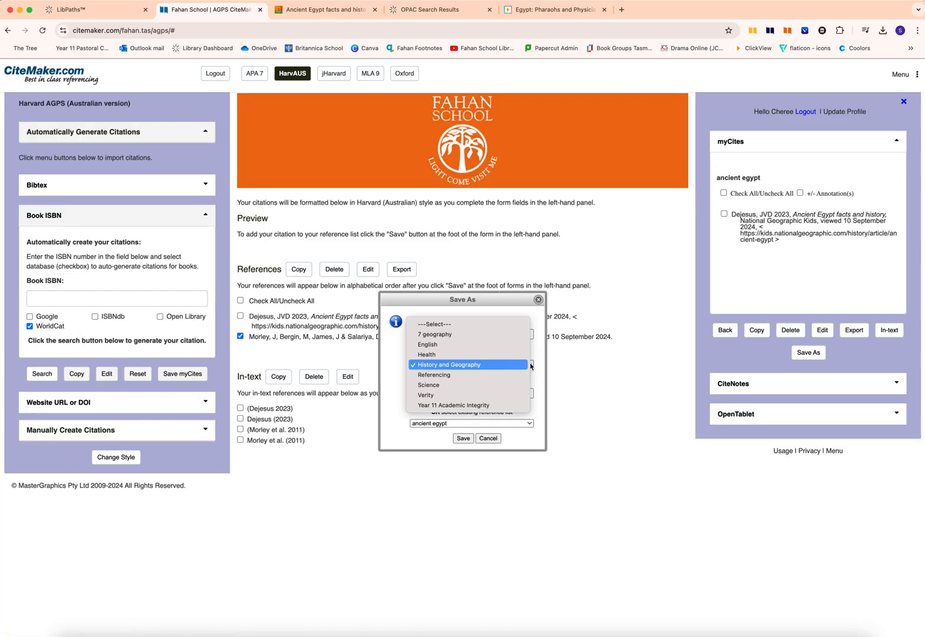
click(518, 364)
click(524, 423)
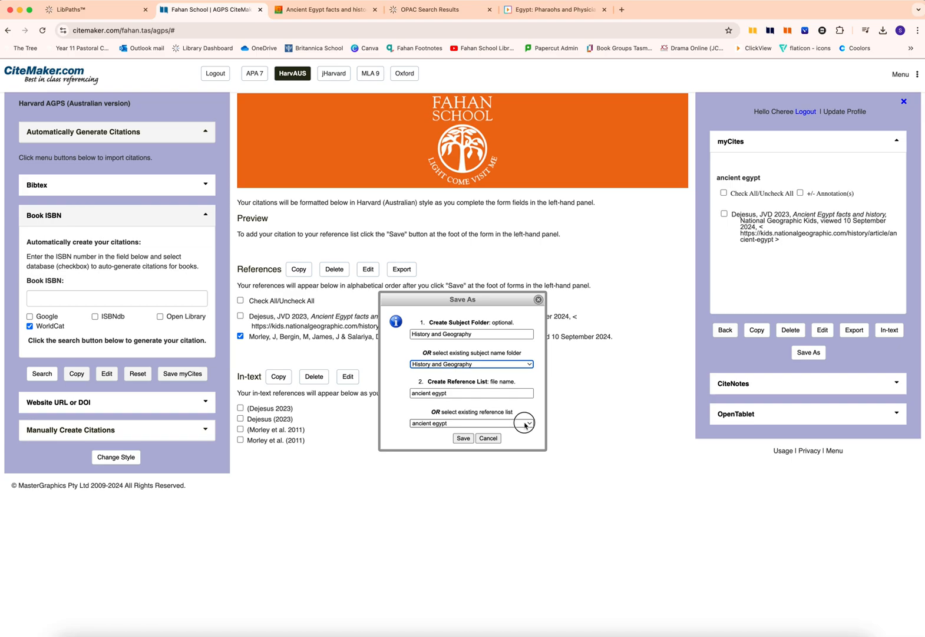
click(498, 423)
click(466, 438)
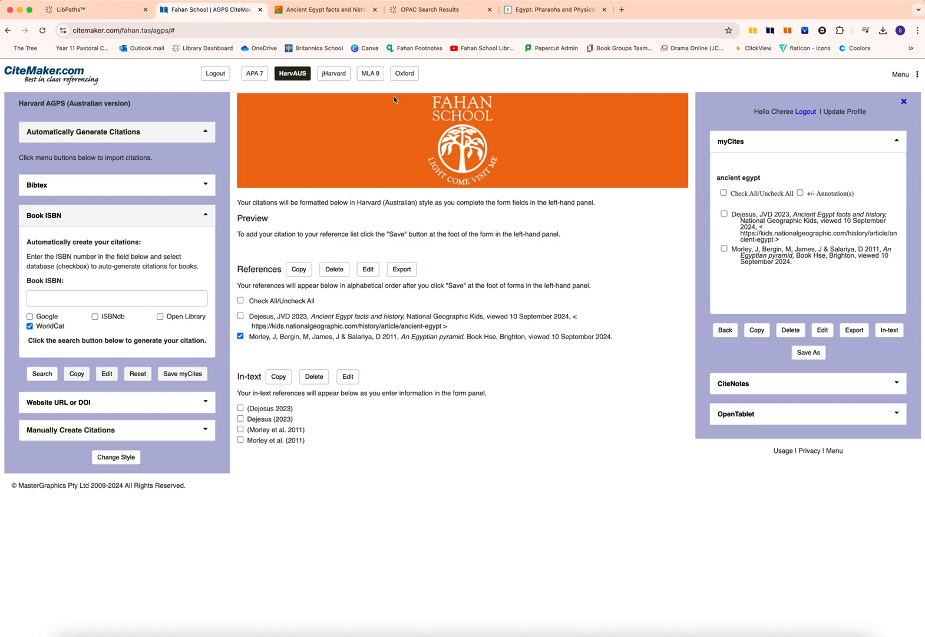
- Start a manual digital TV Series citation for the ClickView video and set its source to internet
click(205, 133)
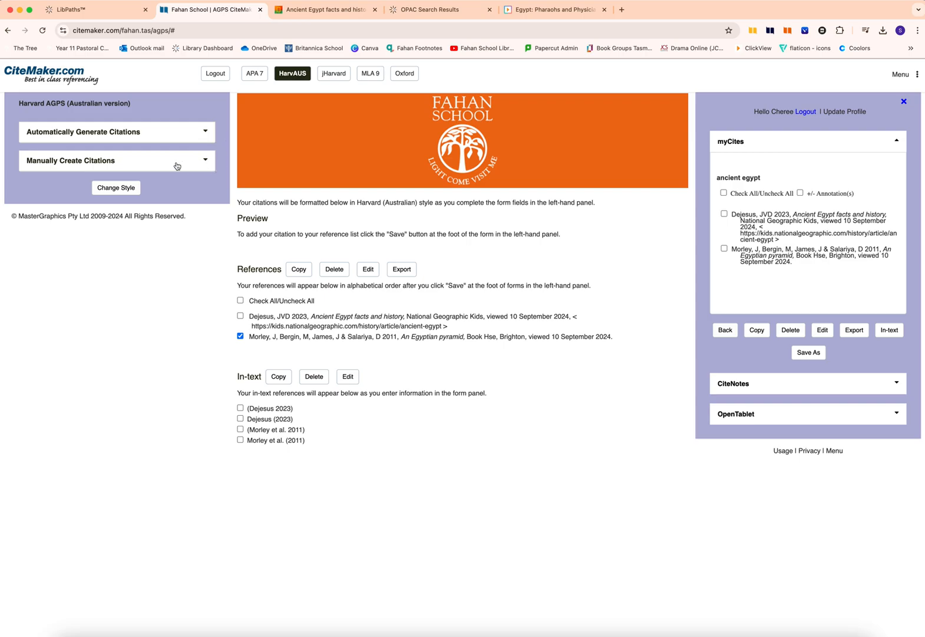
click(56, 164)
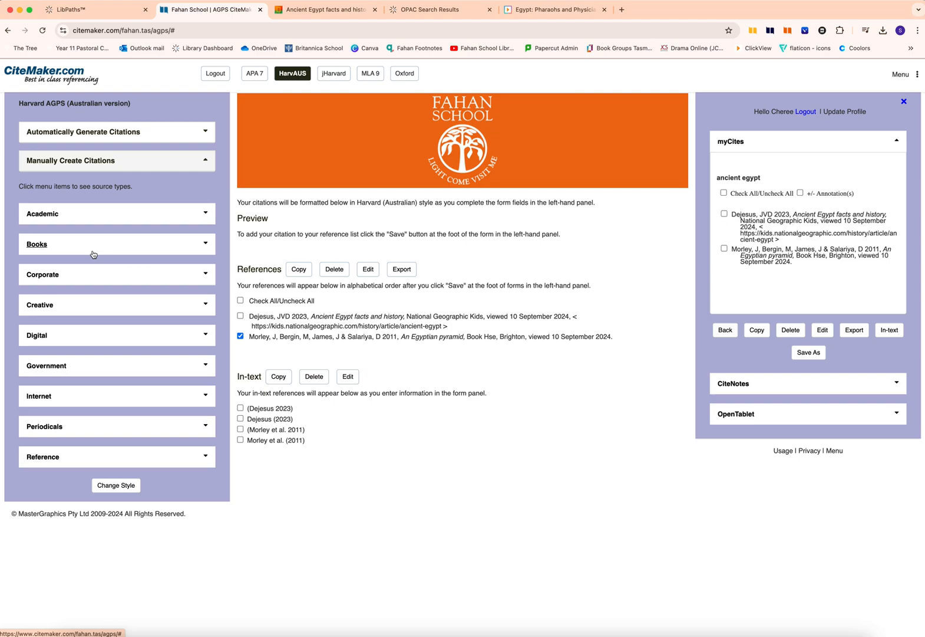
click(558, 10)
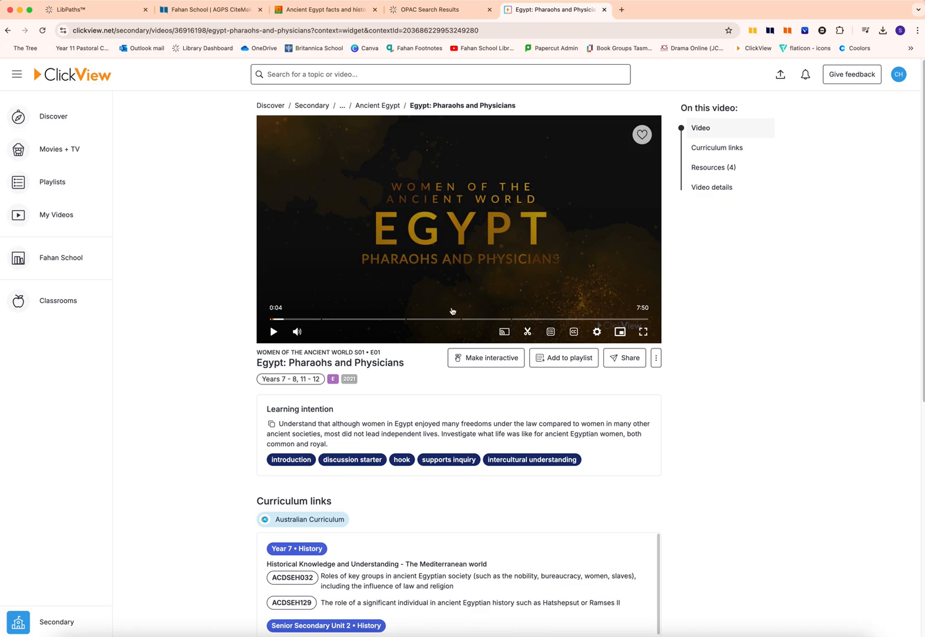
click(226, 10)
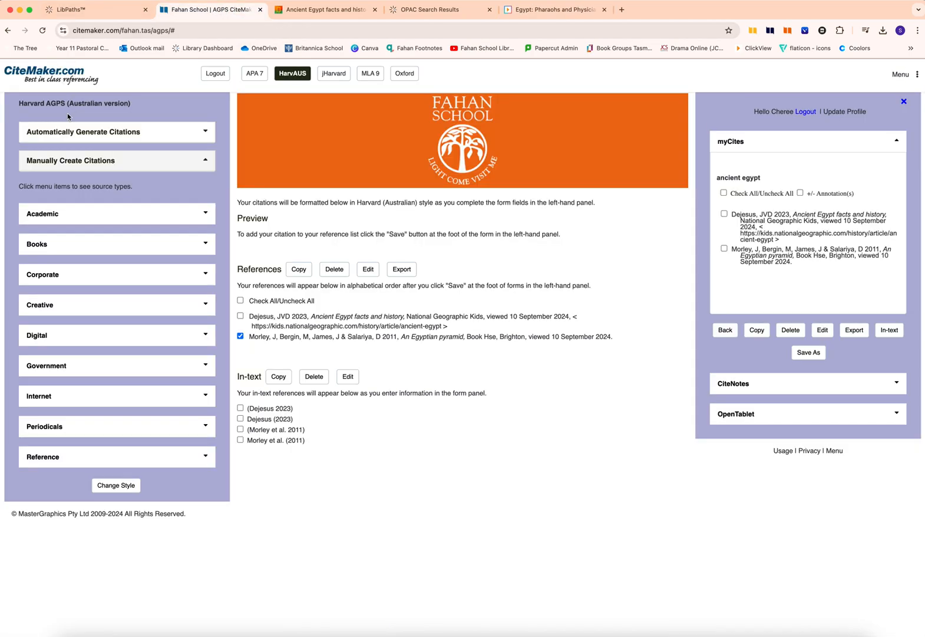
click(37, 337)
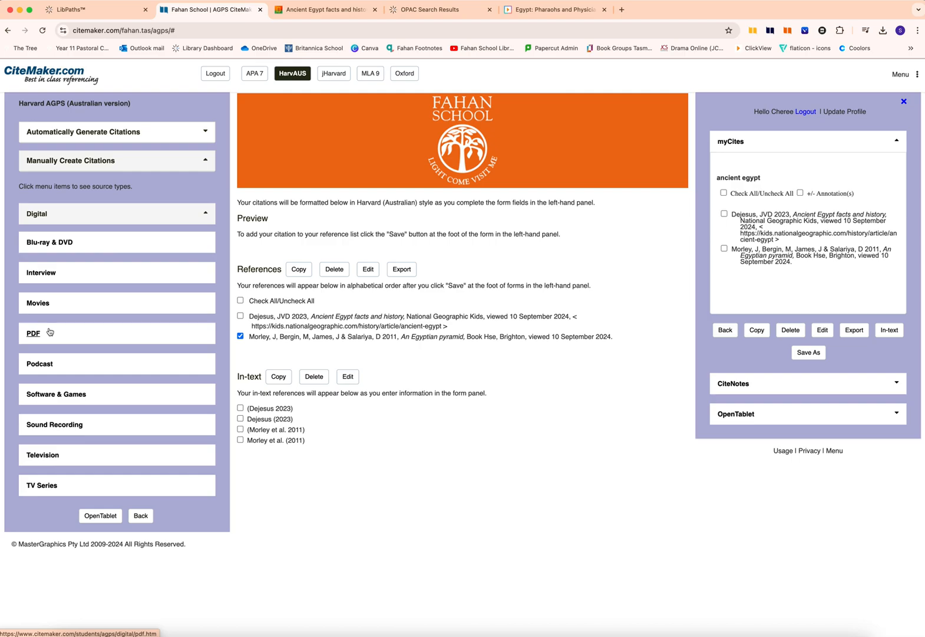
click(41, 485)
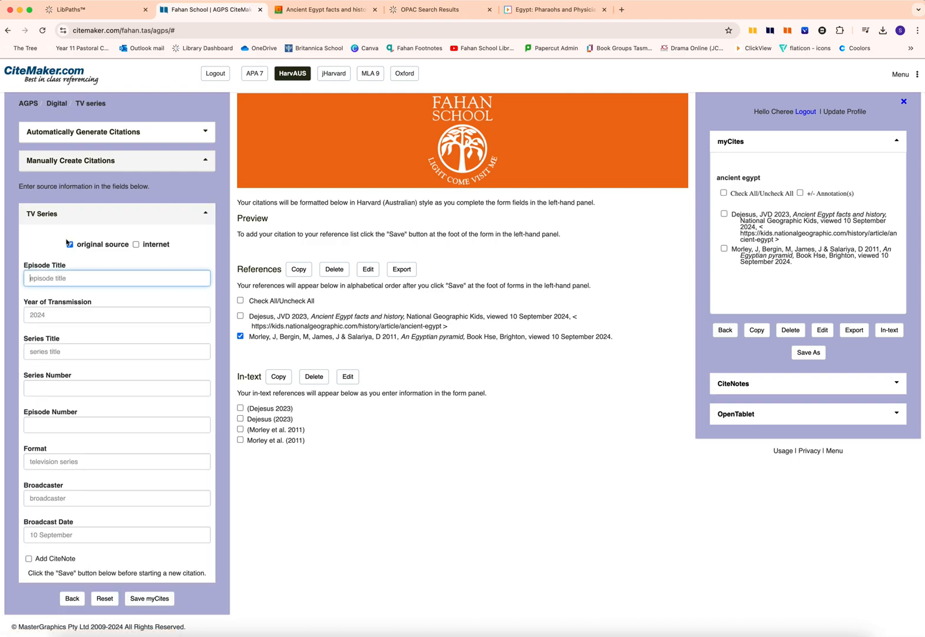
click(136, 246)
scroll(137, 245, down, 3)
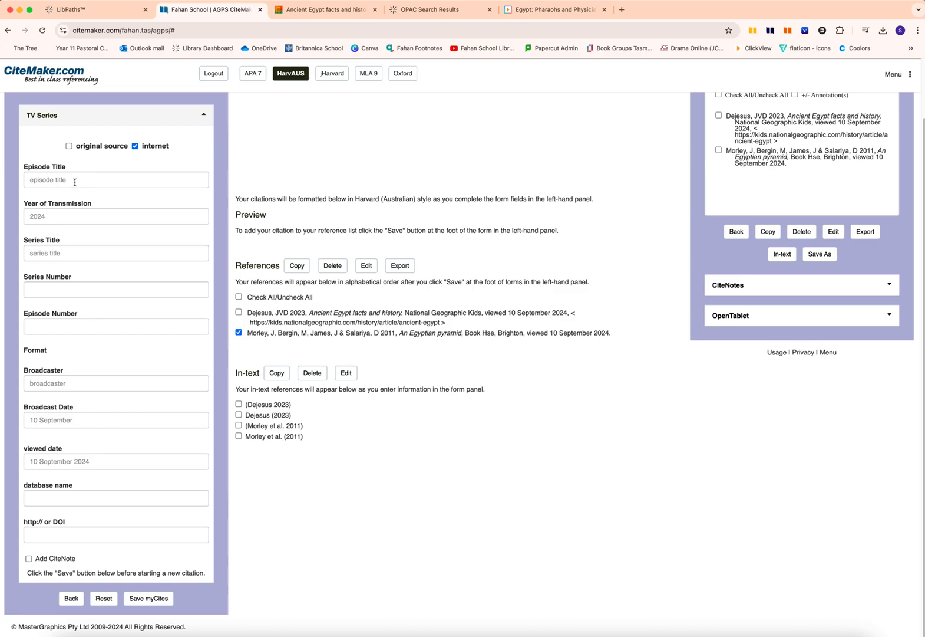
- Copy the episode title "Egypt: Pharaohs and Physicians" from the ClickView page into the citation and set the transmission year to 2021
click(548, 14)
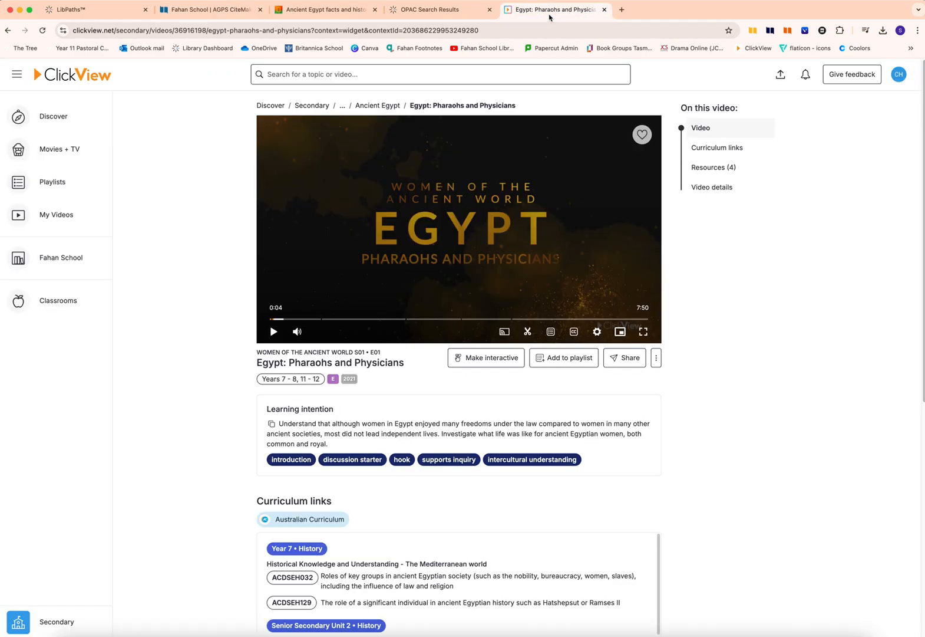
drag(259, 362, 405, 363)
key(super+c)
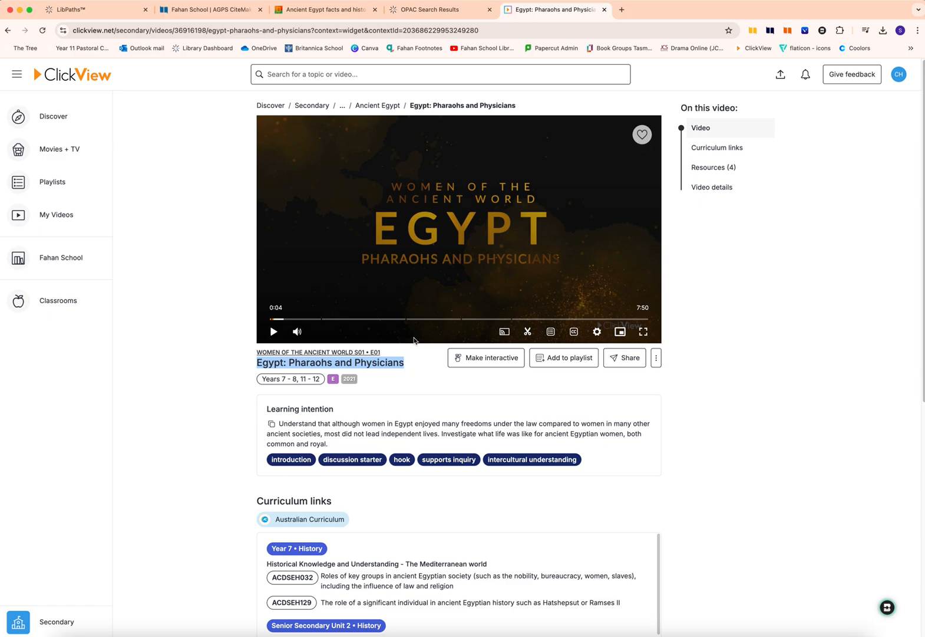
click(186, 12)
click(53, 177)
key(super+v)
click(211, 12)
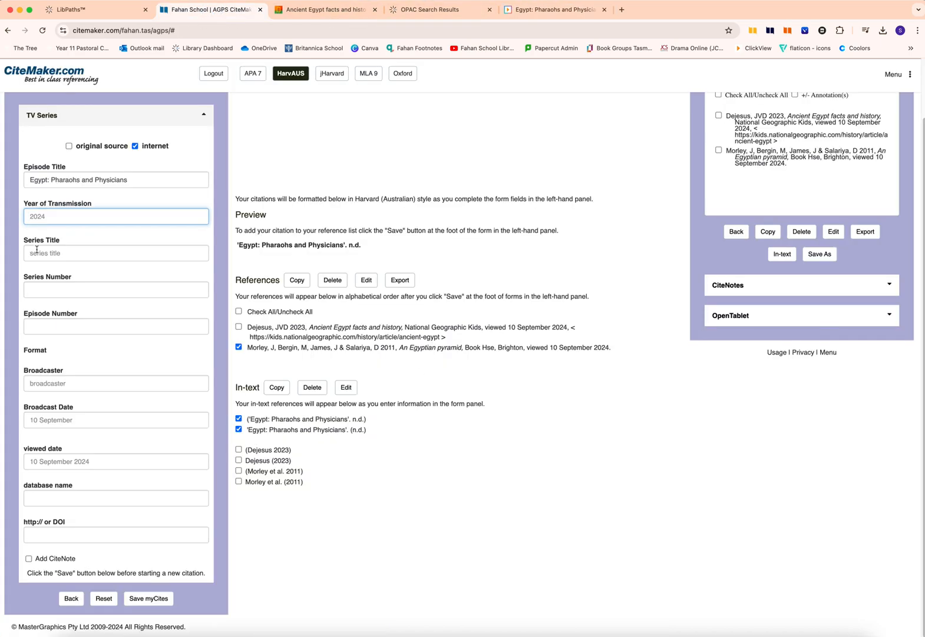
text(2021)
key(Tab)
- Check the series details on ClickView, then enter the series title "Women of the ancient world", series number 1 and episode number 1
click(551, 11)
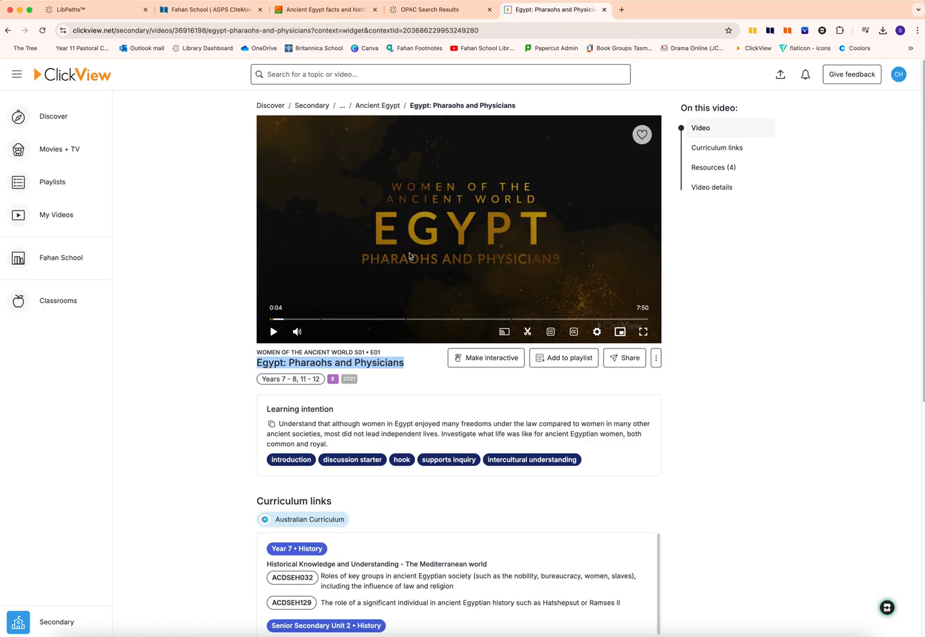
click(219, 10)
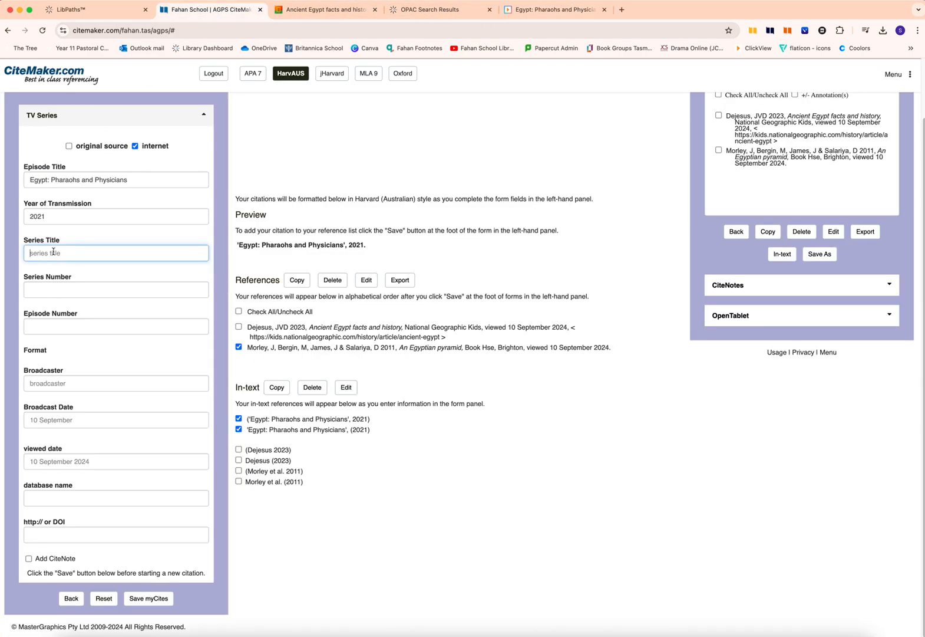
text(Wom)
text(en of the ancient world)
click(56, 289)
text(1)
click(56, 325)
text(1)
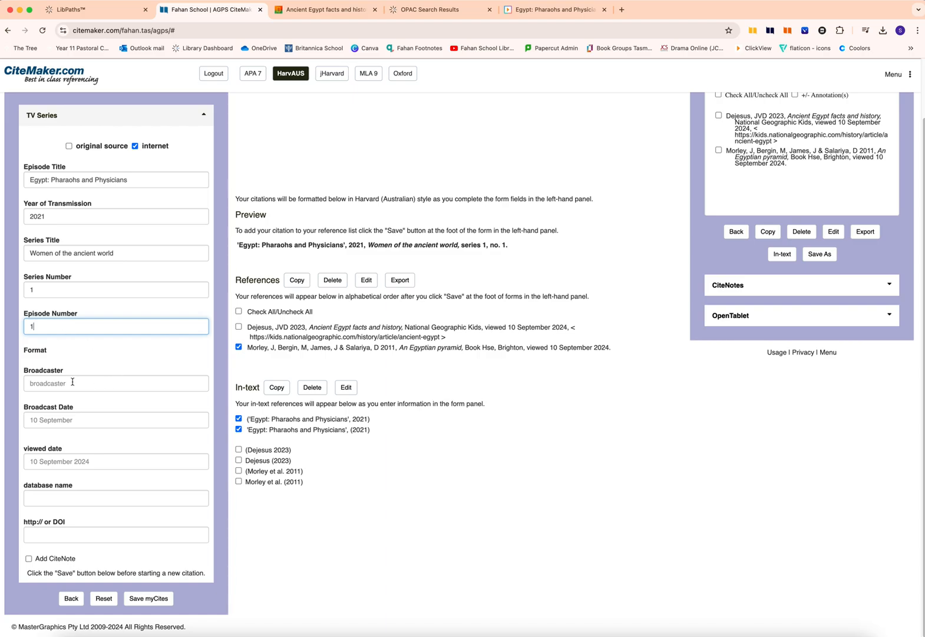
- Set the citation's viewed date to 10 September 2024 and its database name to "Clickview"
click(61, 462)
text(10 )
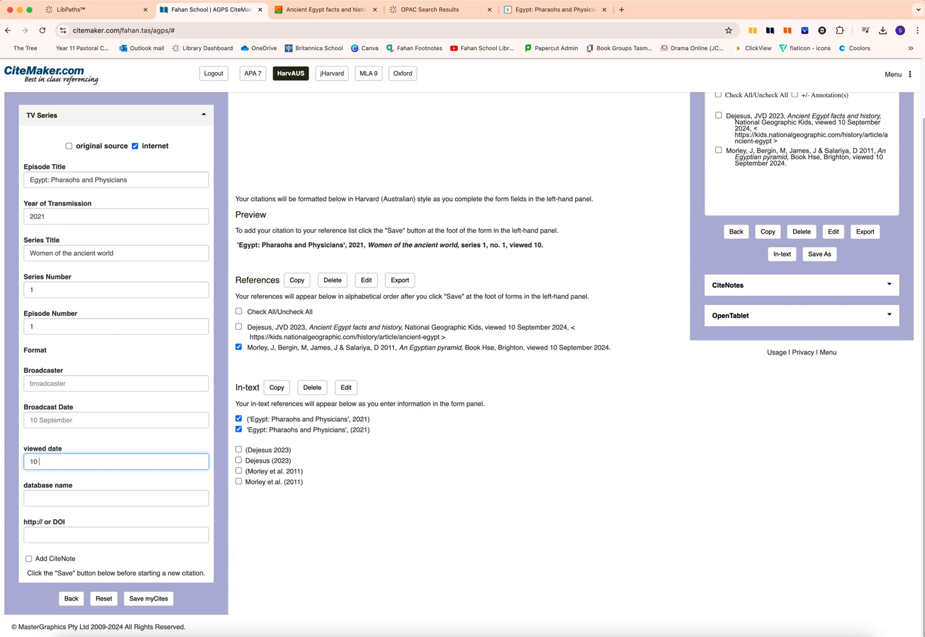
text(September 2024)
click(73, 499)
text(Clickview)
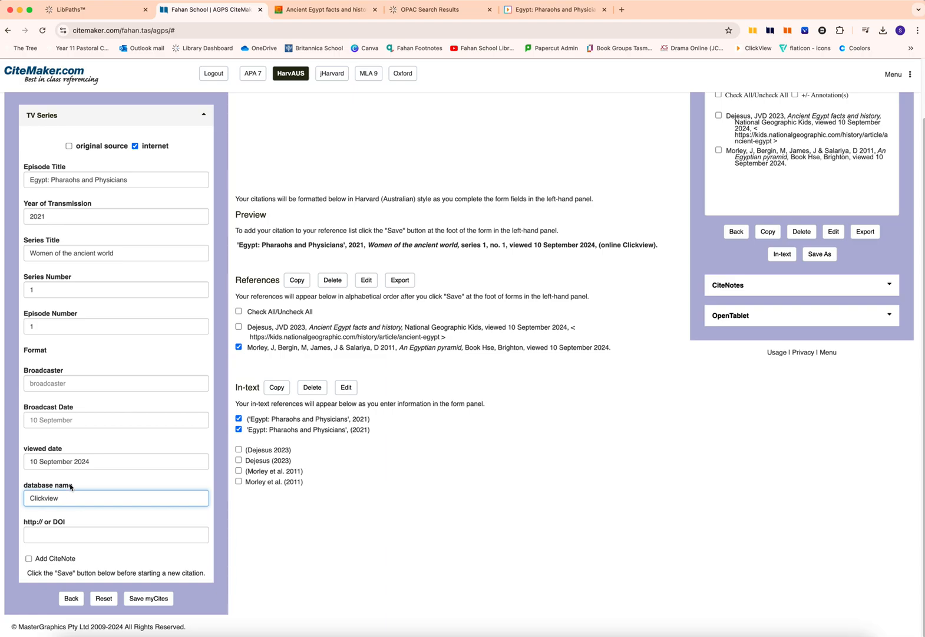
click(45, 535)
click(554, 9)
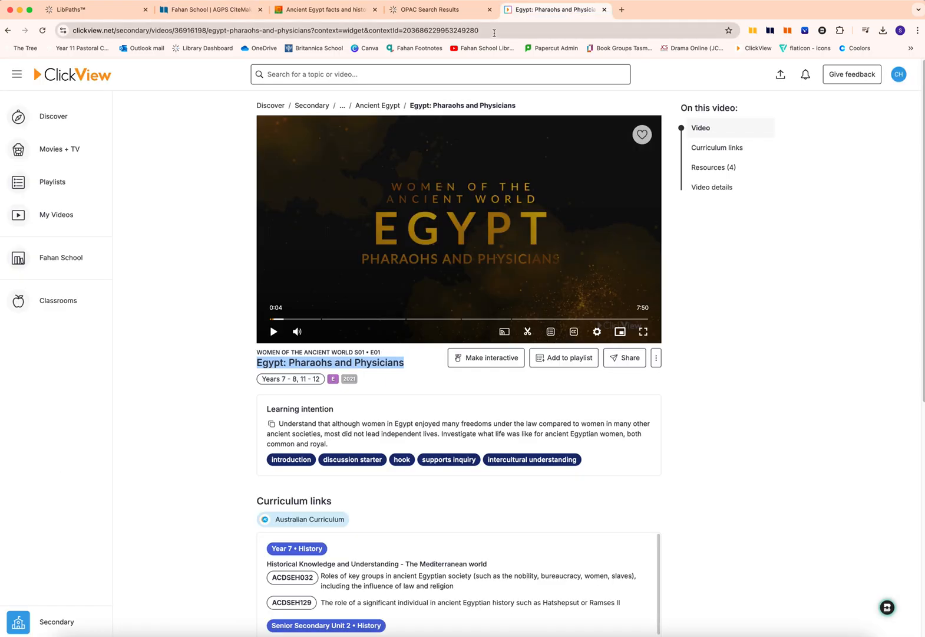
click(94, 30)
key(super+c)
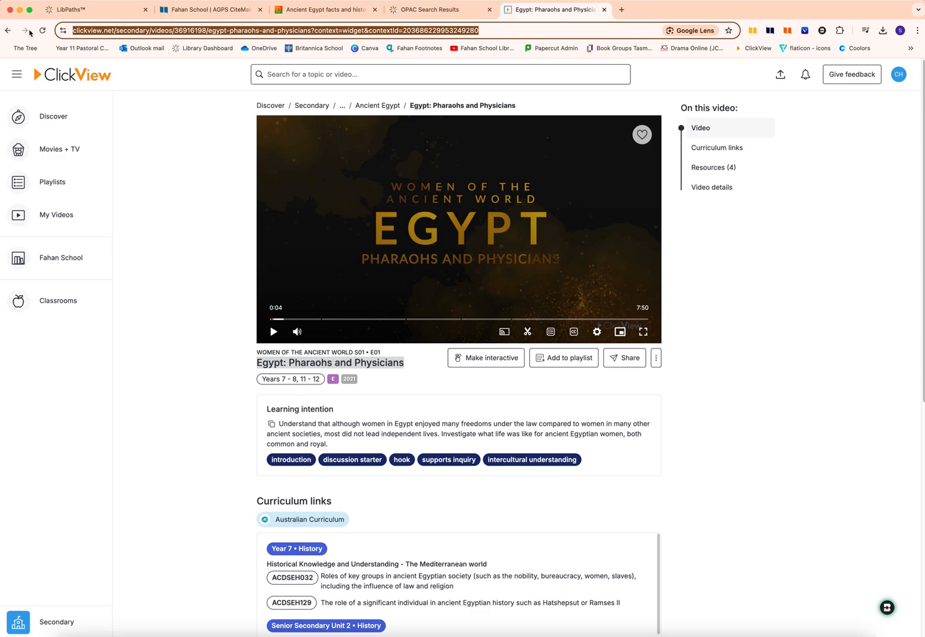
click(192, 10)
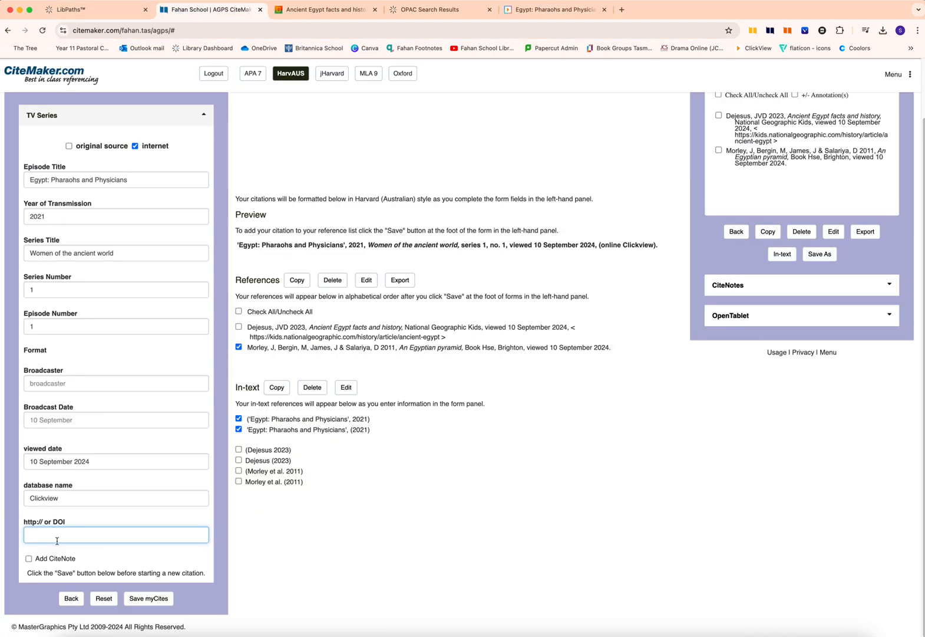
key(super+v)
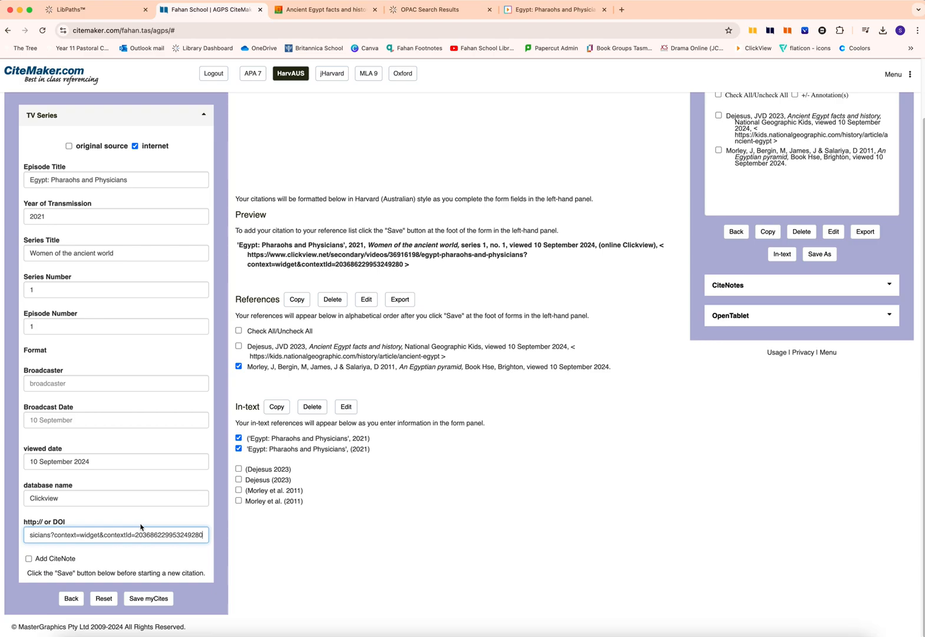
- Copy the full citation from the preview, then select the in-text reference ('Egypt: Pharaohs and Physicians', 2021)
drag(237, 244, 432, 264)
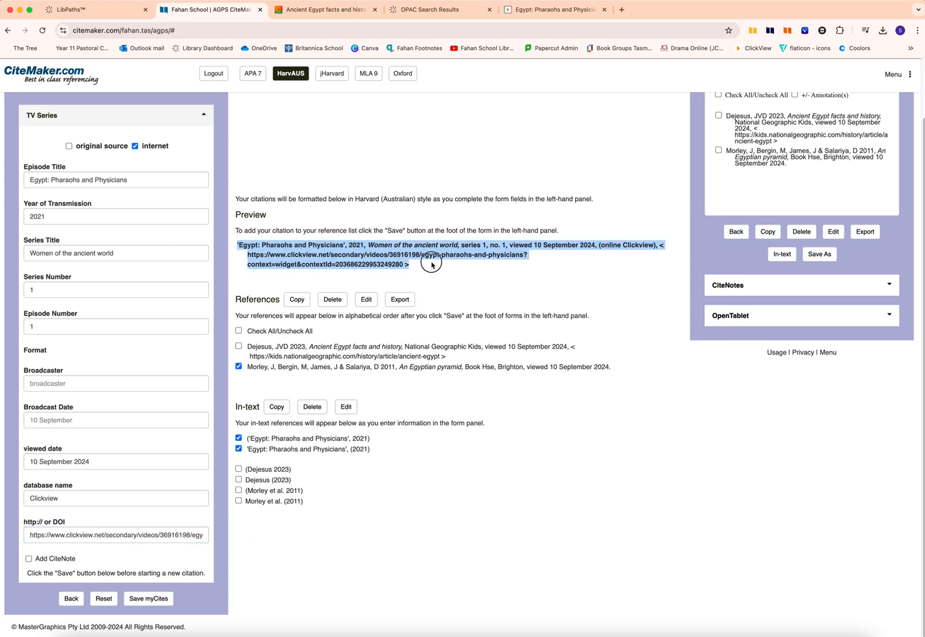
key(super+c)
click(371, 439)
drag(370, 440, 247, 440)
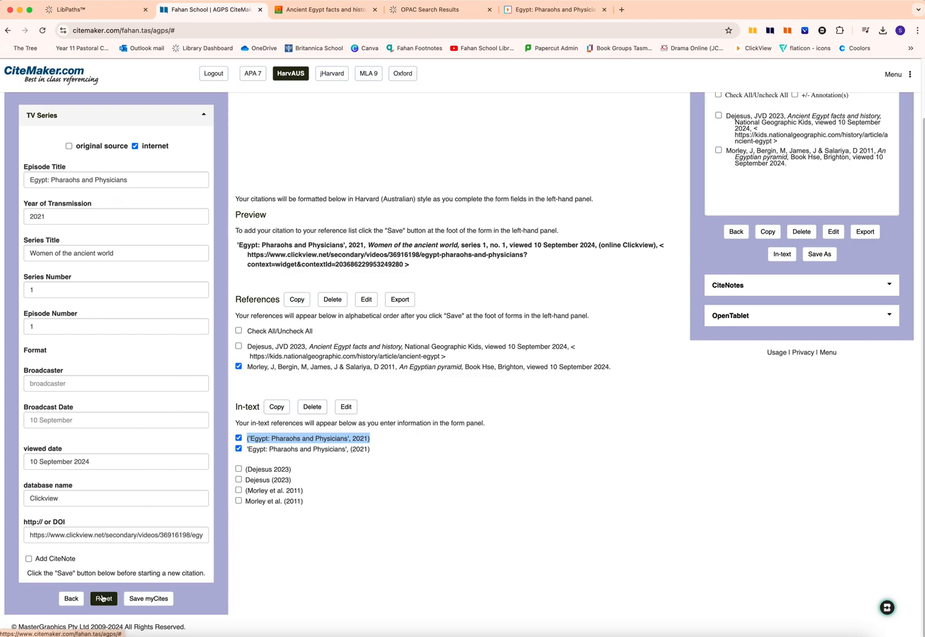
- Save the TV series citation to the "ancient egypt" reference list in the "History and Geography" subject folder
click(150, 599)
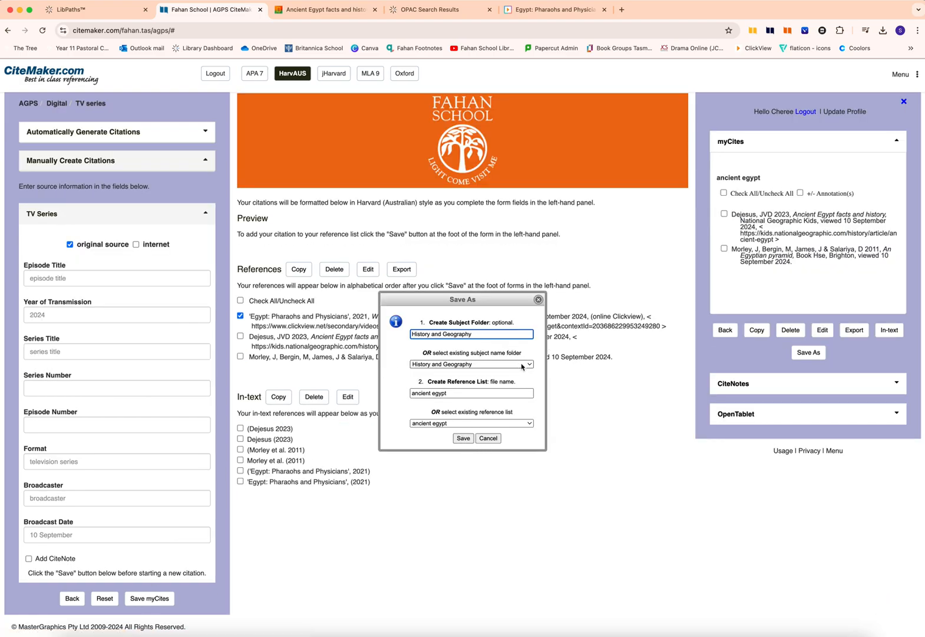
click(464, 440)
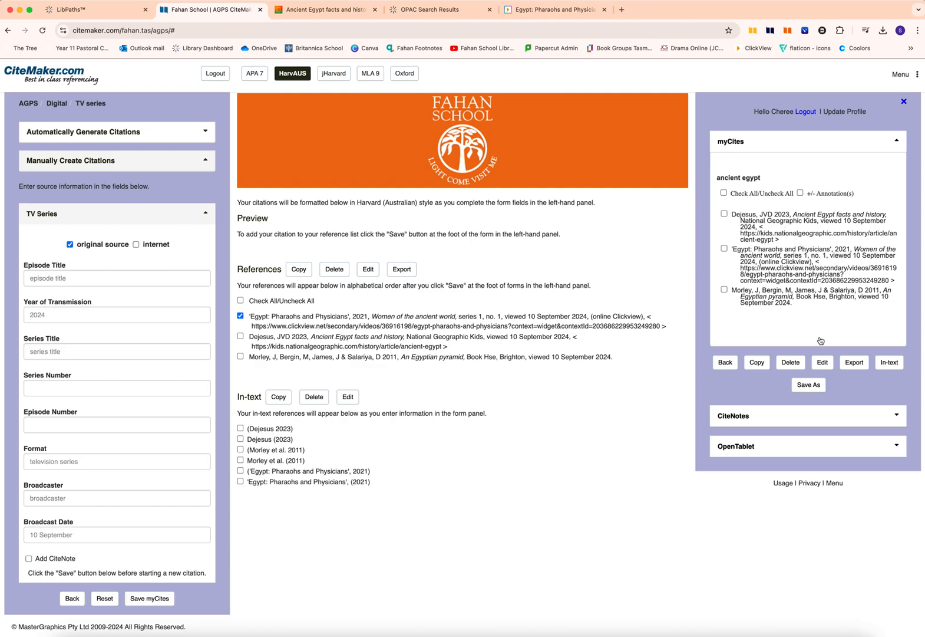
- Return to the saved subject folders and open the "ancient egypt" reference list from "History and Geography"
click(725, 364)
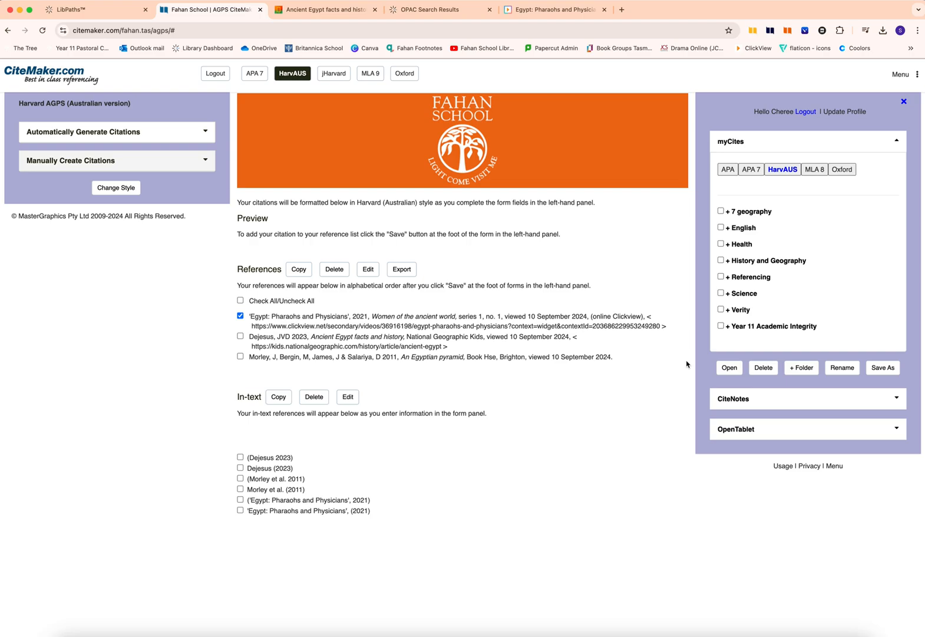
click(721, 260)
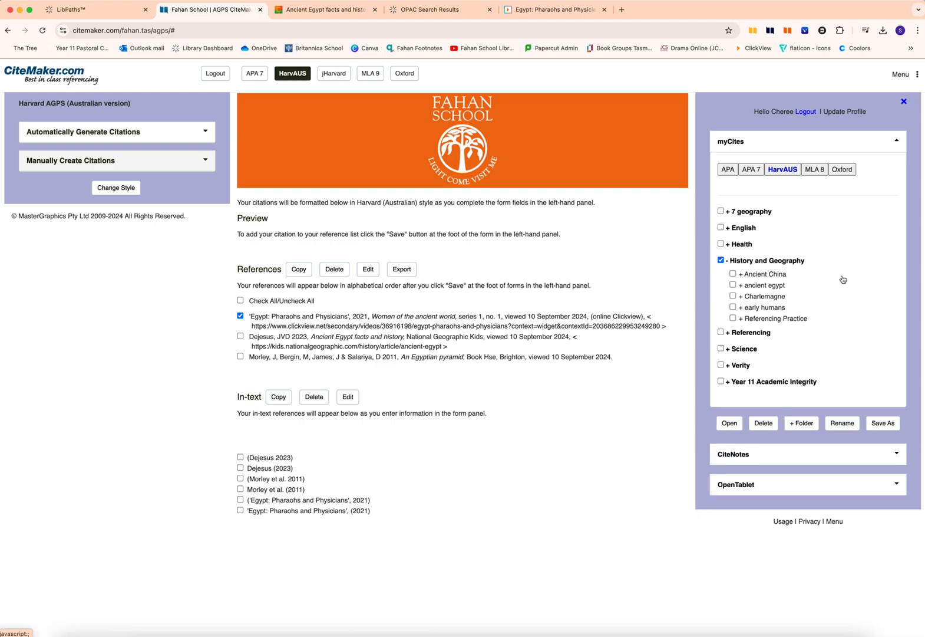
click(735, 285)
click(730, 423)
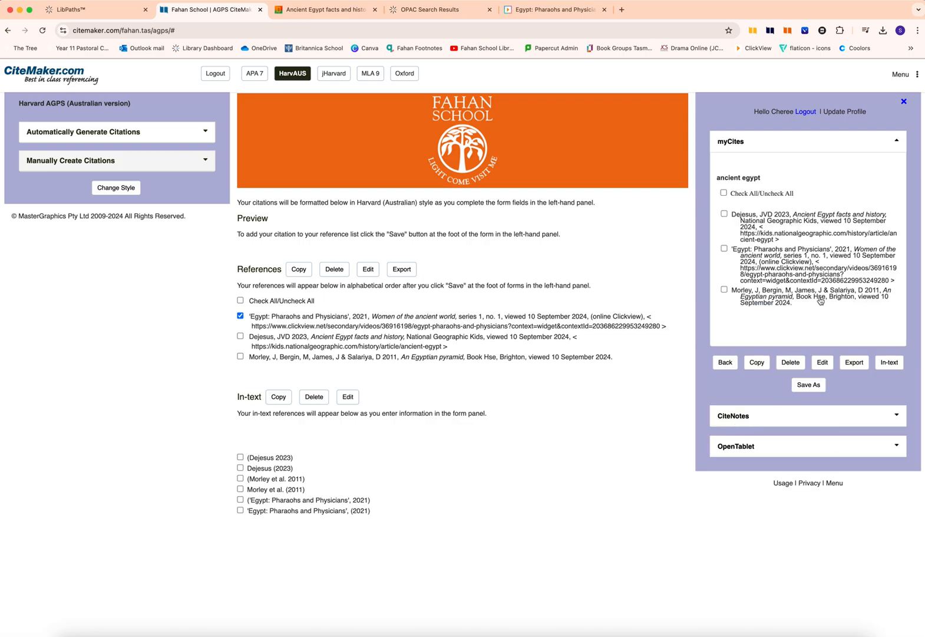
- Export all references in the "ancient egypt" list as an MS Word document
click(724, 193)
click(854, 362)
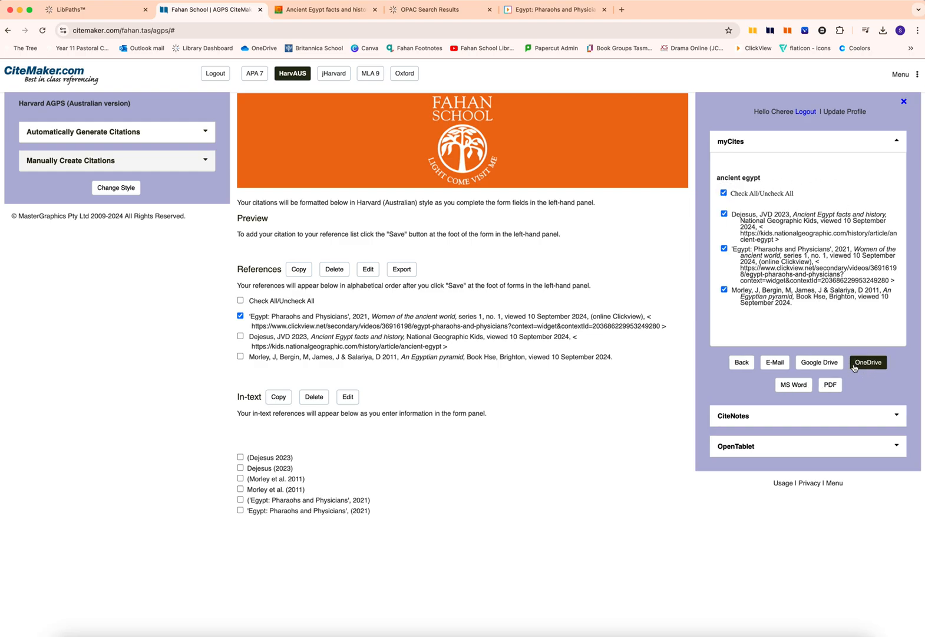
click(796, 387)
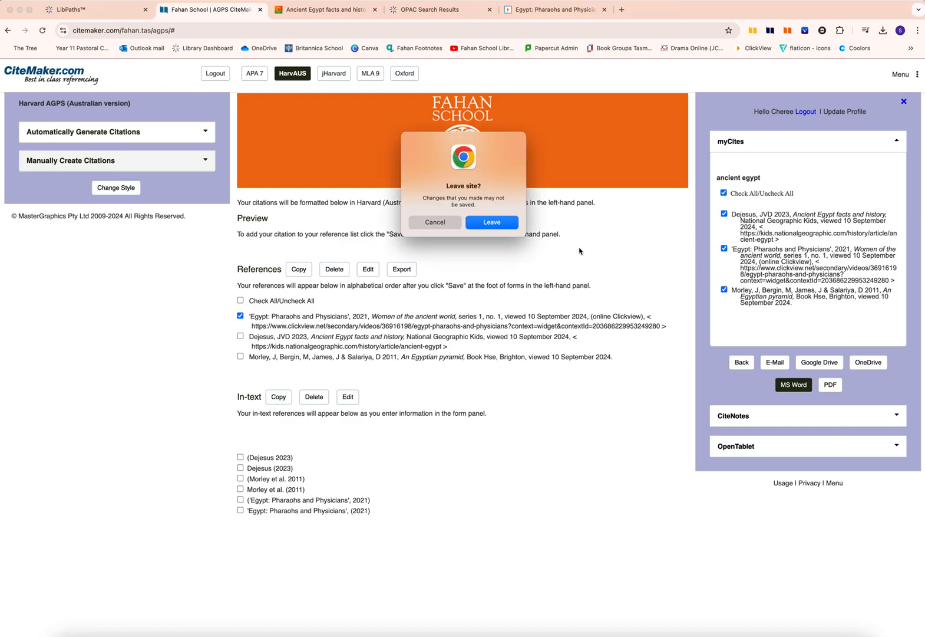
click(491, 222)
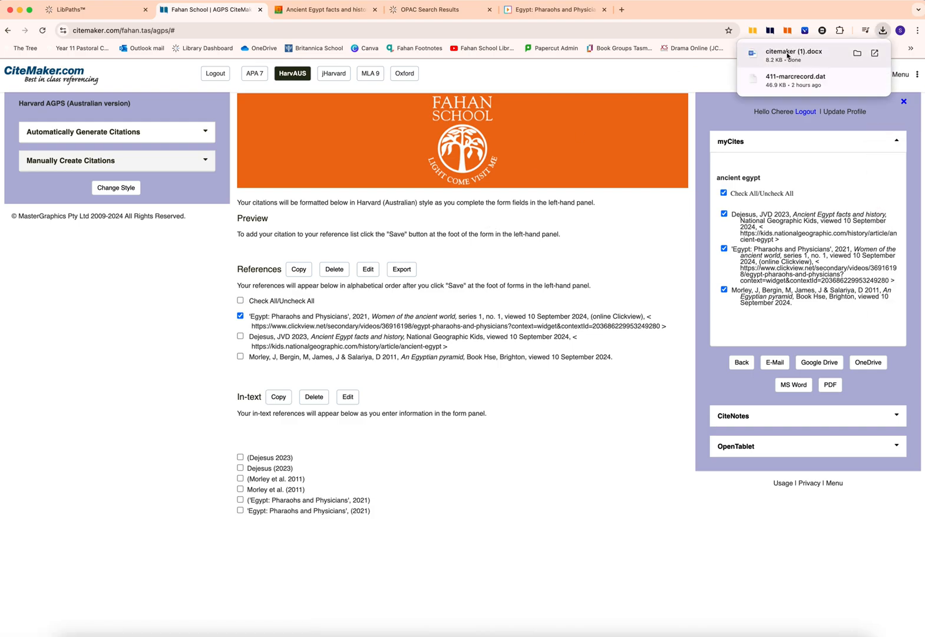
- Open the downloaded "citemaker (1).docx" in Word and select the whole reference list including its "References" heading
click(784, 56)
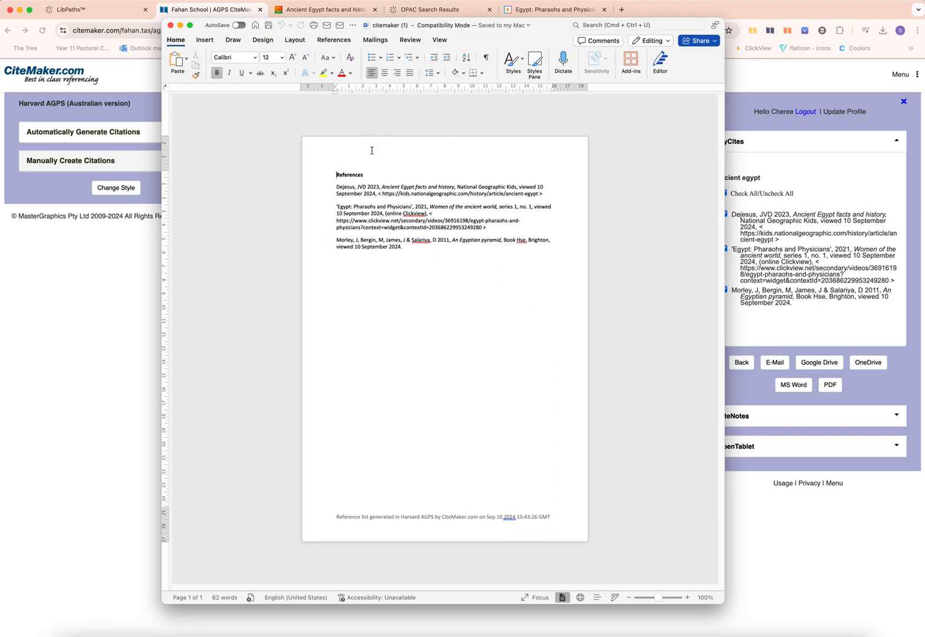
drag(337, 175, 447, 254)
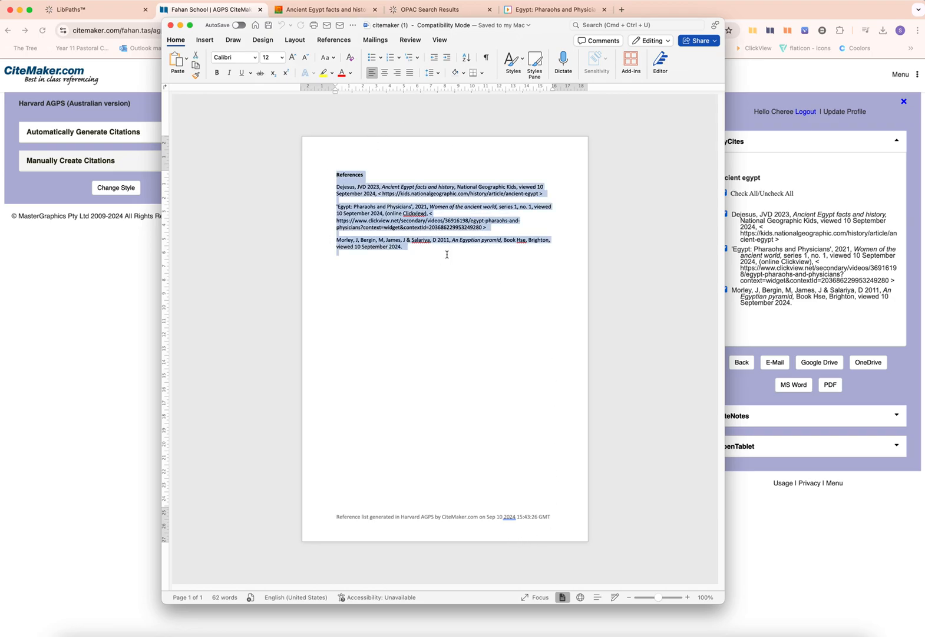